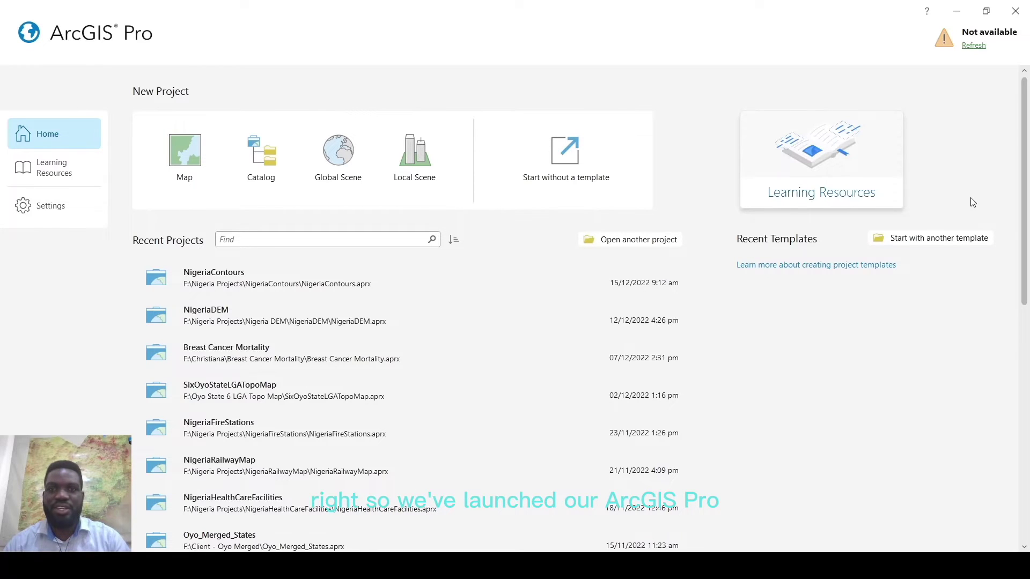
# Step: Start a project without a template, insert a new map, and remove the Topographic basemap
pyautogui.click(576, 167)
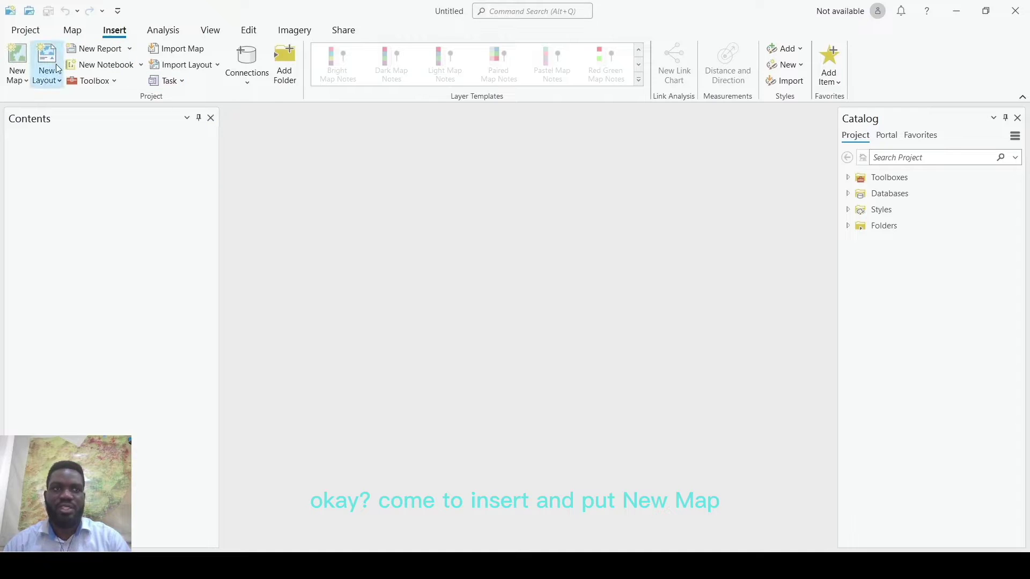
pyautogui.click(17, 73)
pyautogui.click(25, 97)
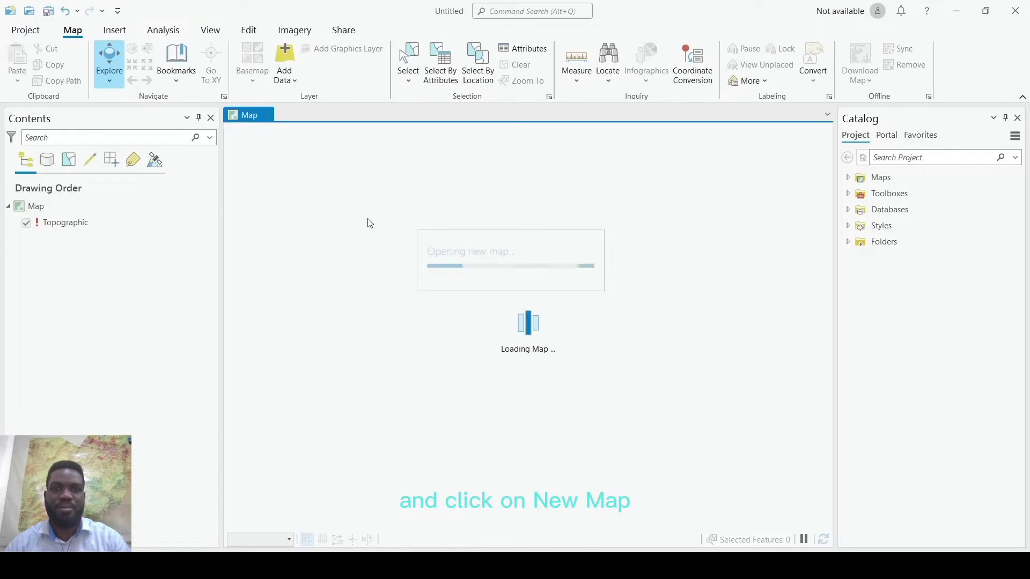
pyautogui.rightClick(111, 229)
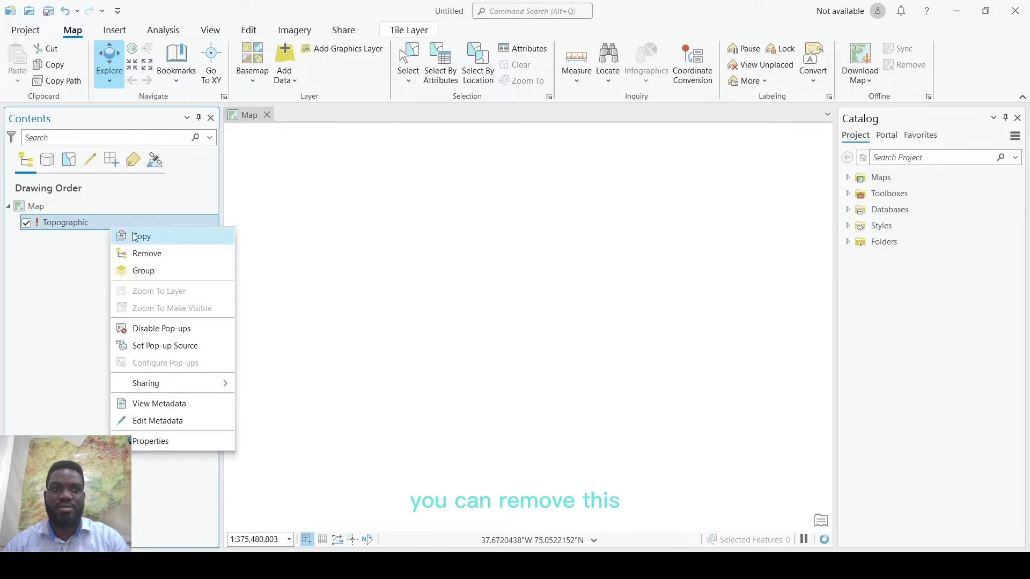
pyautogui.click(142, 253)
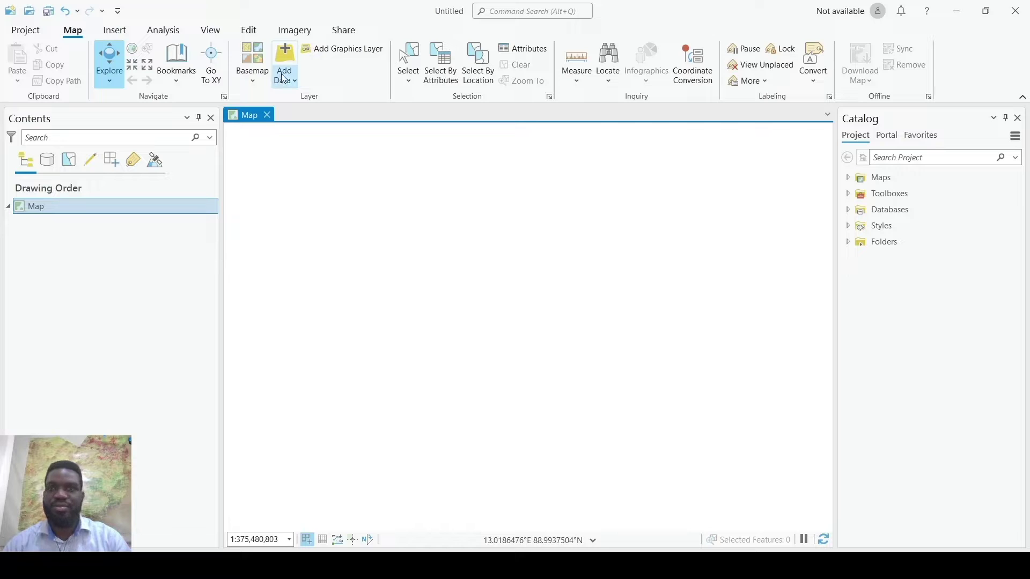
# Step: Add the band TIFs from the LE07 folder on SDXC (F:) to the map
pyautogui.click(288, 56)
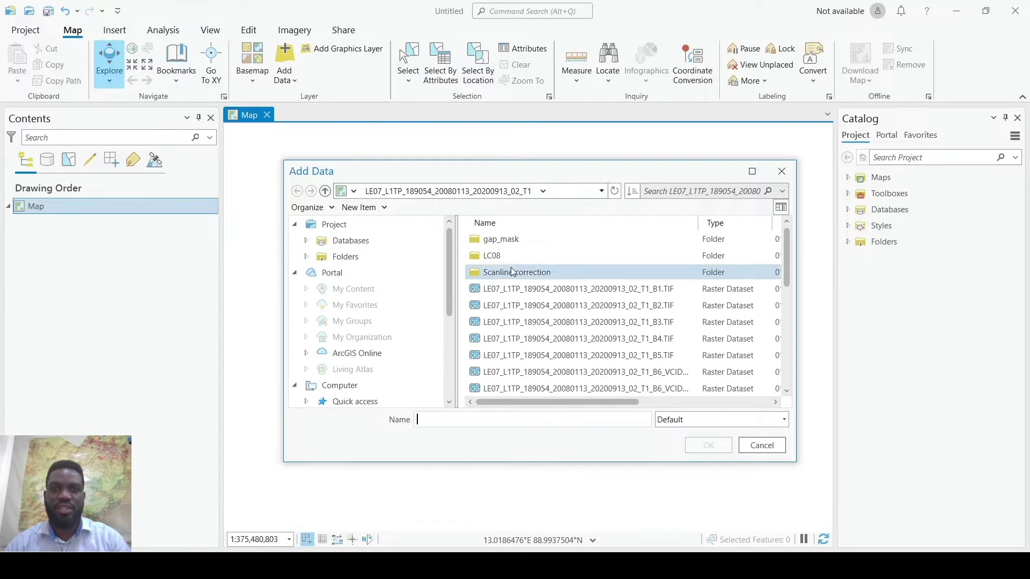
pyautogui.scroll(-3, 446, 282)
pyautogui.click(445, 321)
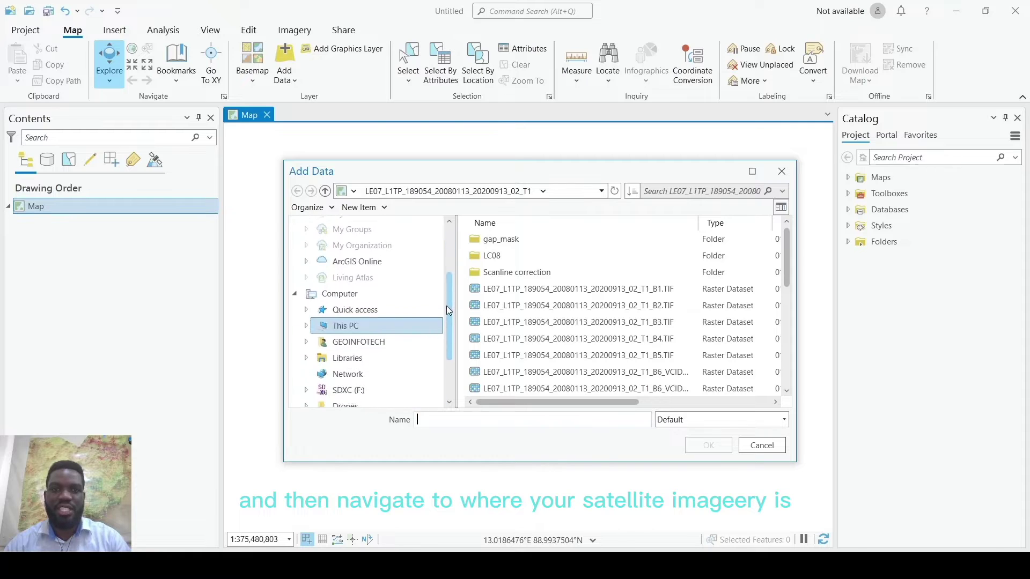
pyautogui.scroll(2, 447, 261)
pyautogui.scroll(1, 446, 218)
pyautogui.scroll(-1, 409, 338)
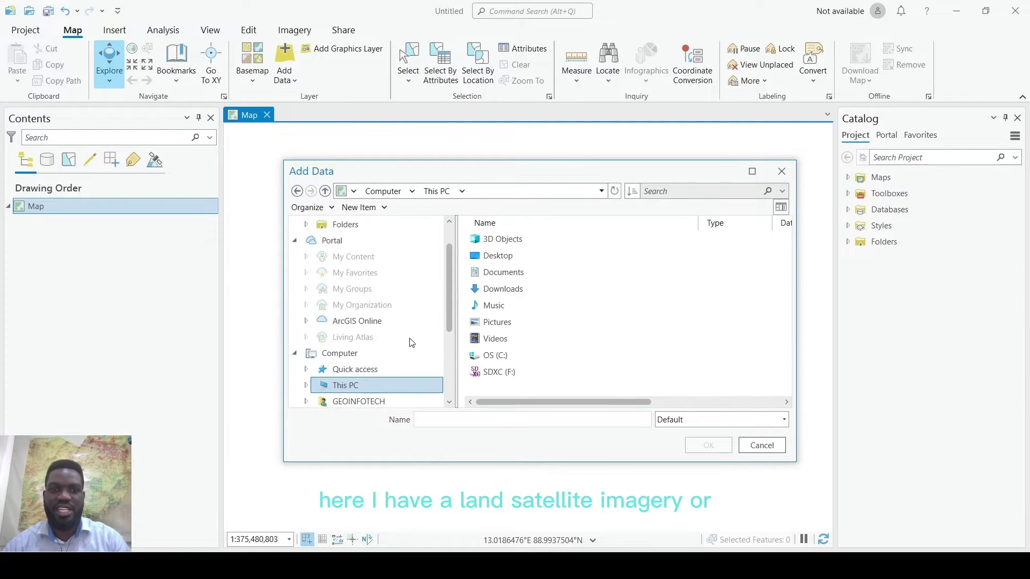
pyautogui.scroll(-2, 407, 354)
pyautogui.click(407, 354)
pyautogui.scroll(-2, 508, 328)
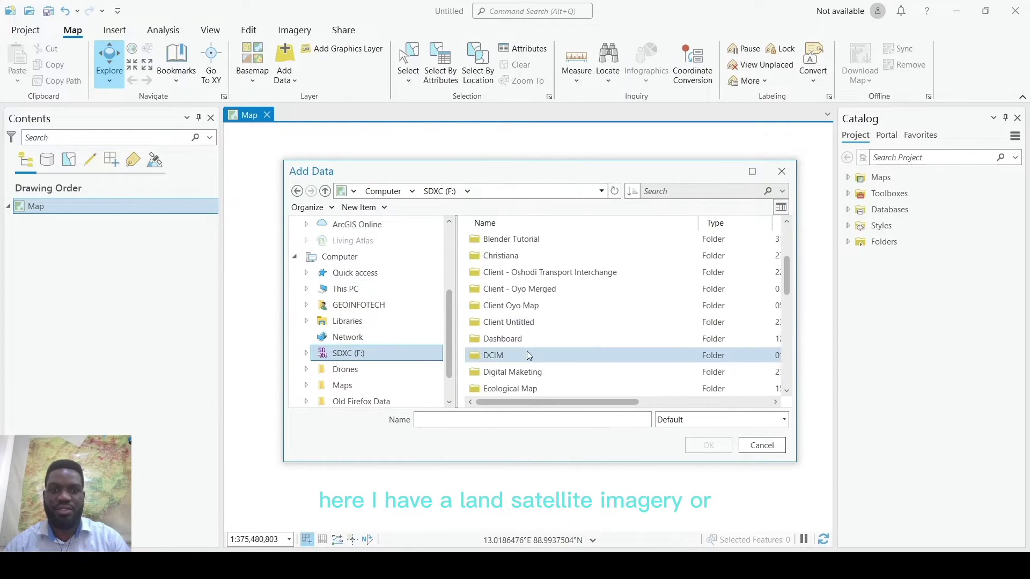
pyautogui.scroll(-1, 527, 351)
pyautogui.scroll(-2, 531, 305)
pyautogui.scroll(-1, 530, 306)
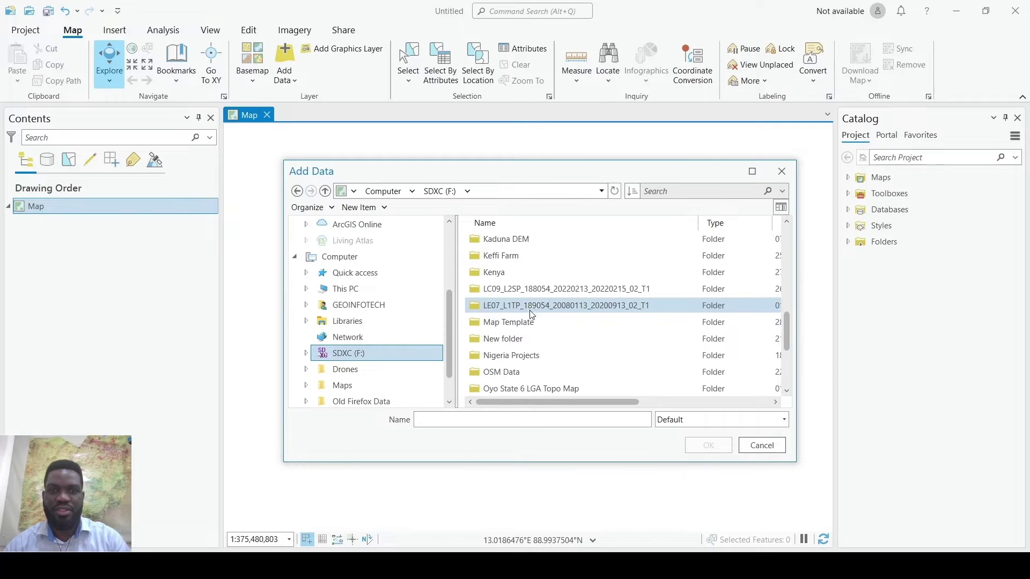
pyautogui.doubleClick(531, 305)
pyautogui.scroll(-2, 524, 297)
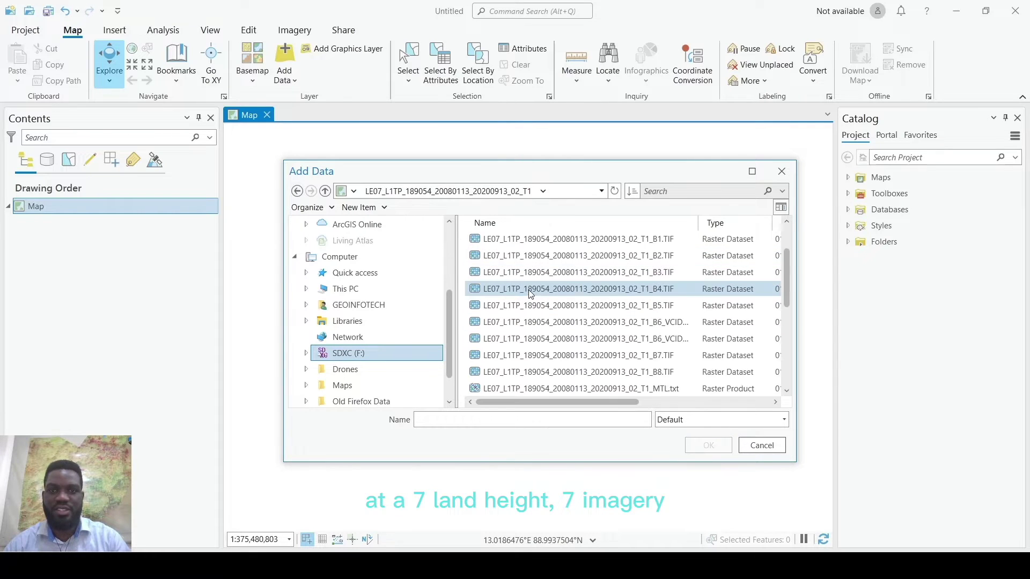
pyautogui.scroll(-2, 526, 297)
pyautogui.scroll(4, 528, 294)
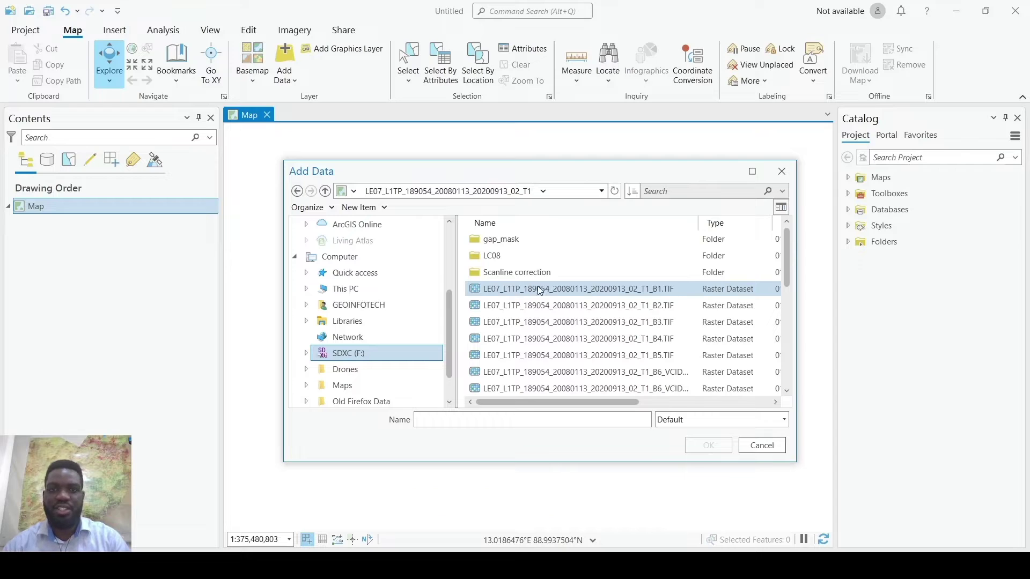
pyautogui.click(632, 295)
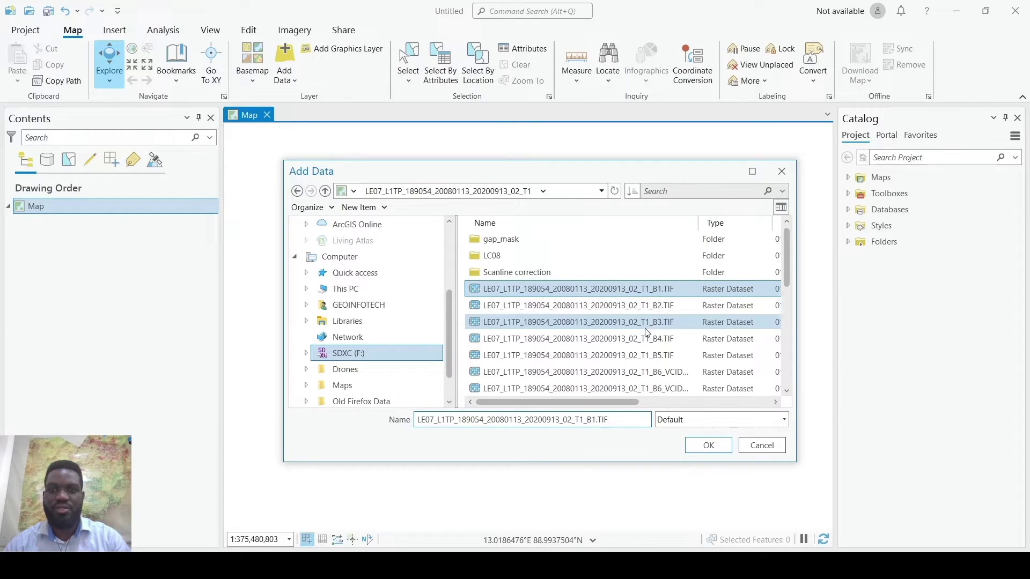
pyautogui.keyDown('shift'); pyautogui.click(648, 352); pyautogui.keyUp('shift')
pyautogui.scroll(-2, 656, 346)
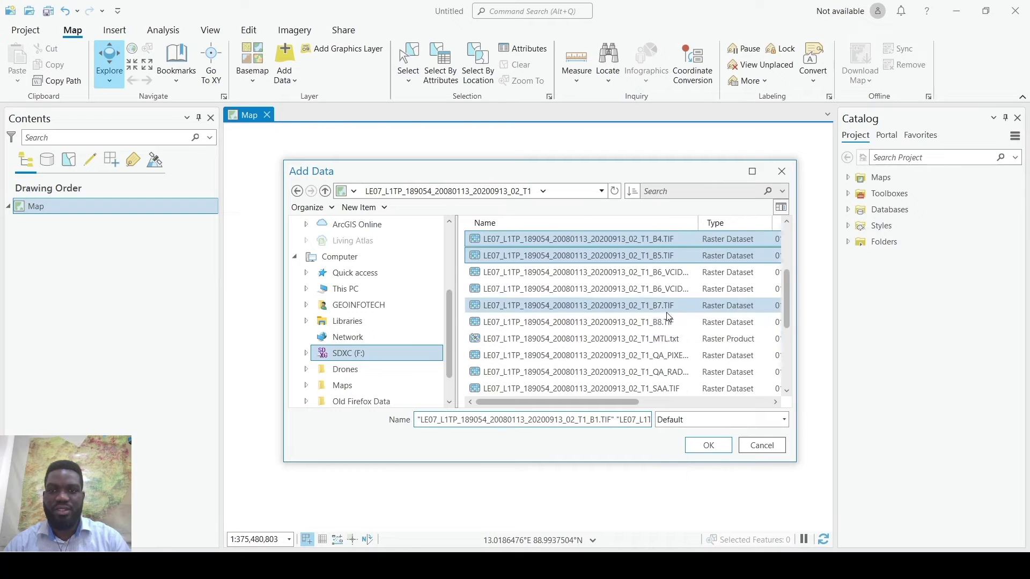
pyautogui.scroll(2, 680, 332)
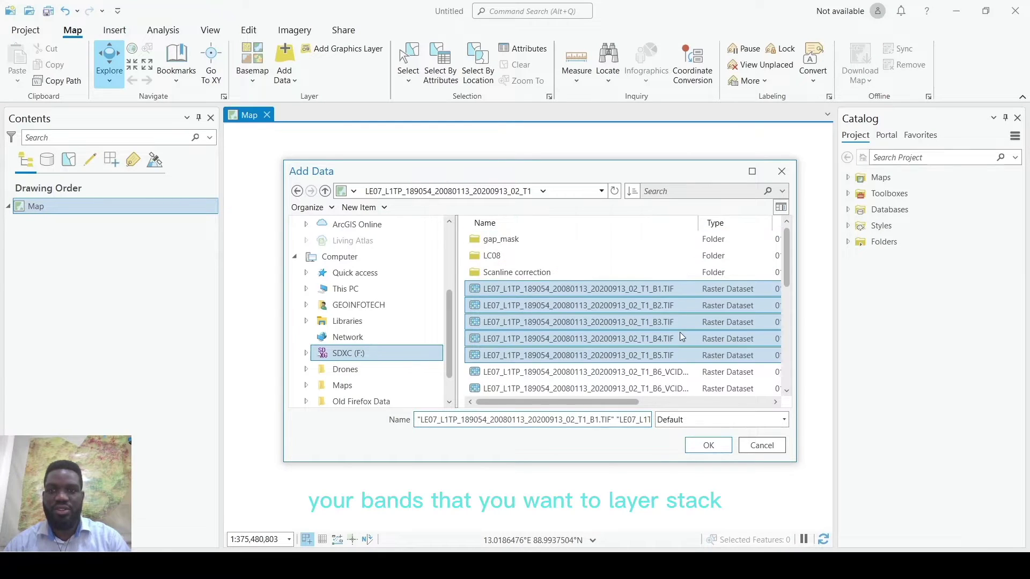
pyautogui.scroll(-2, 673, 317)
pyautogui.scroll(2, 672, 315)
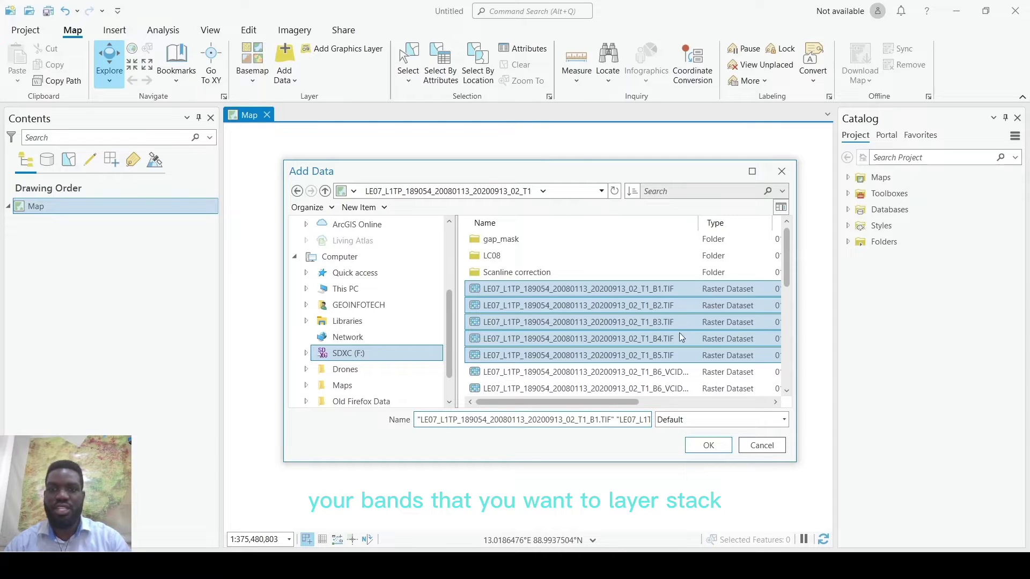
pyautogui.scroll(-1, 652, 314)
pyautogui.scroll(-2, 658, 322)
pyautogui.scroll(3, 657, 323)
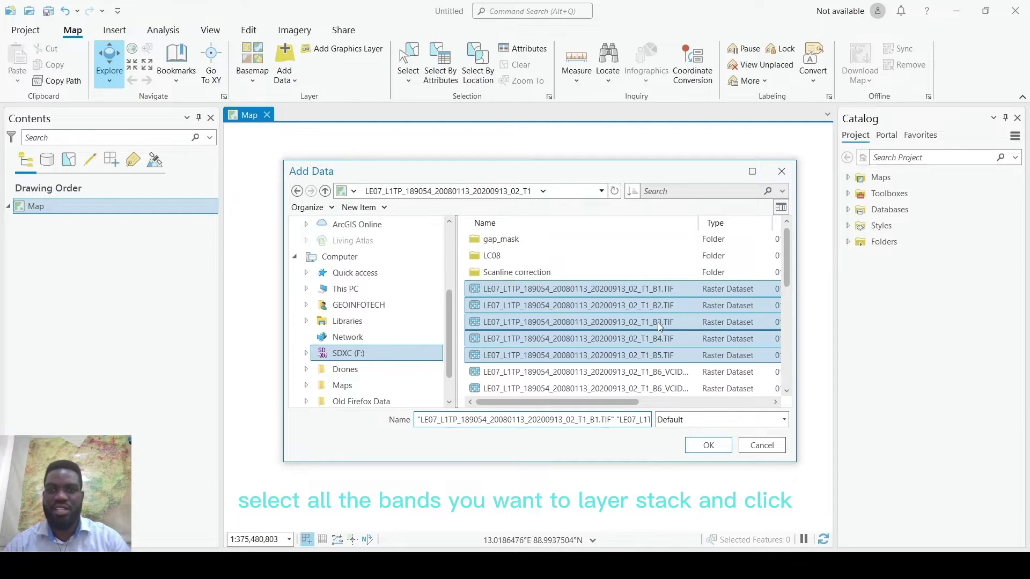
pyautogui.click(709, 445)
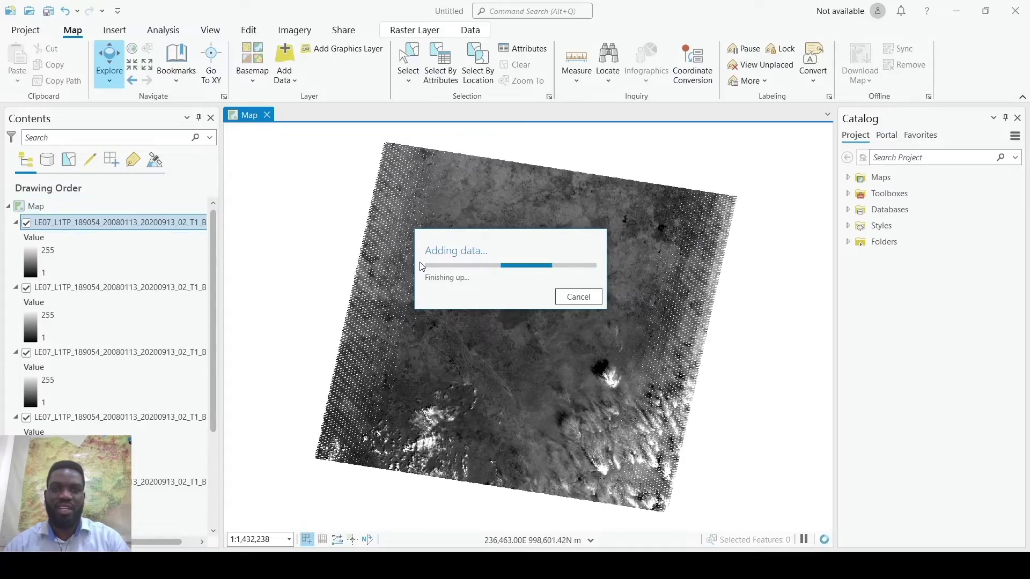
pyautogui.scroll(3, 409, 290)
pyautogui.scroll(2, 405, 275)
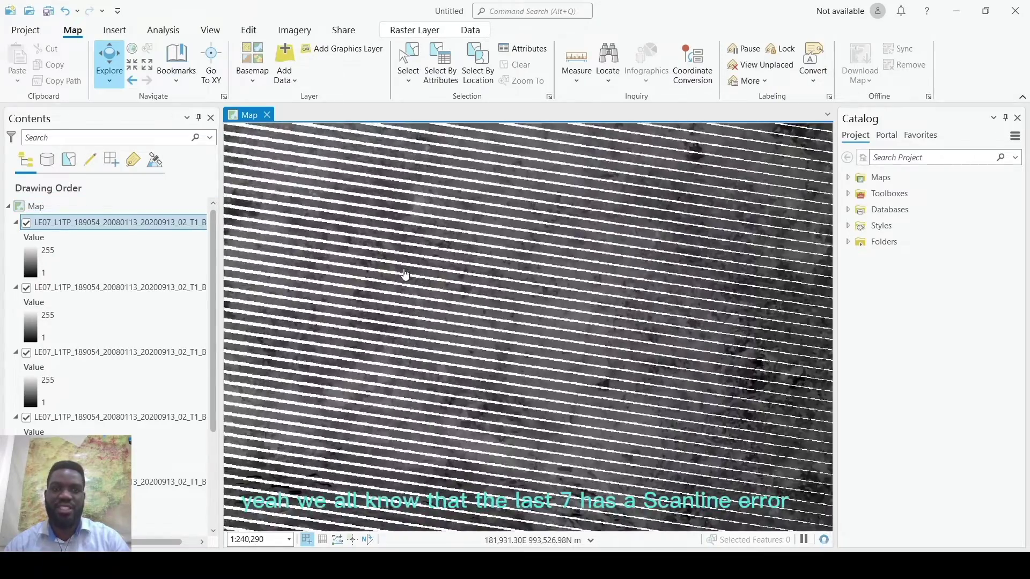
pyautogui.scroll(-2, 405, 275)
pyautogui.scroll(2, 404, 275)
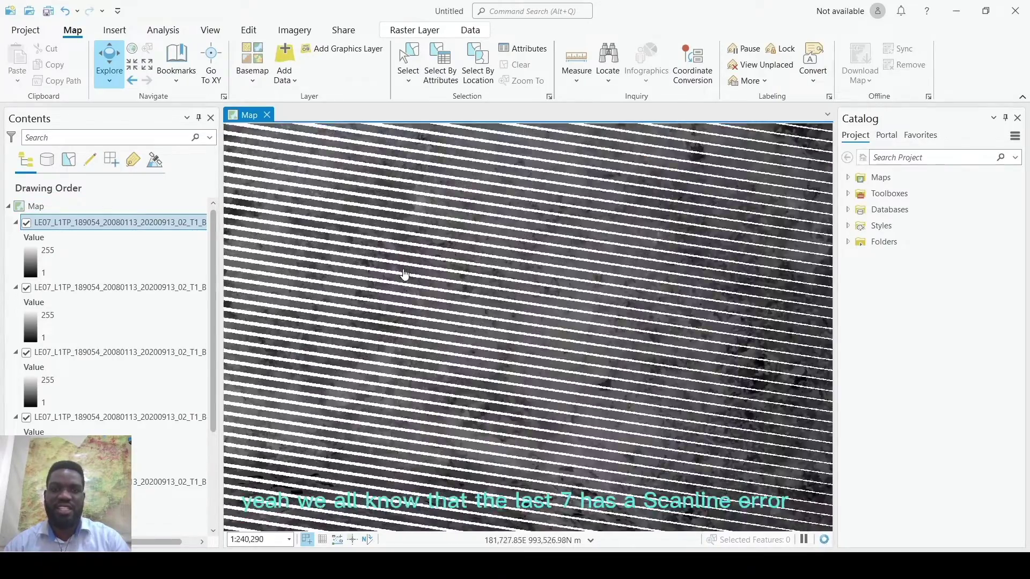
pyautogui.scroll(-5, 404, 275)
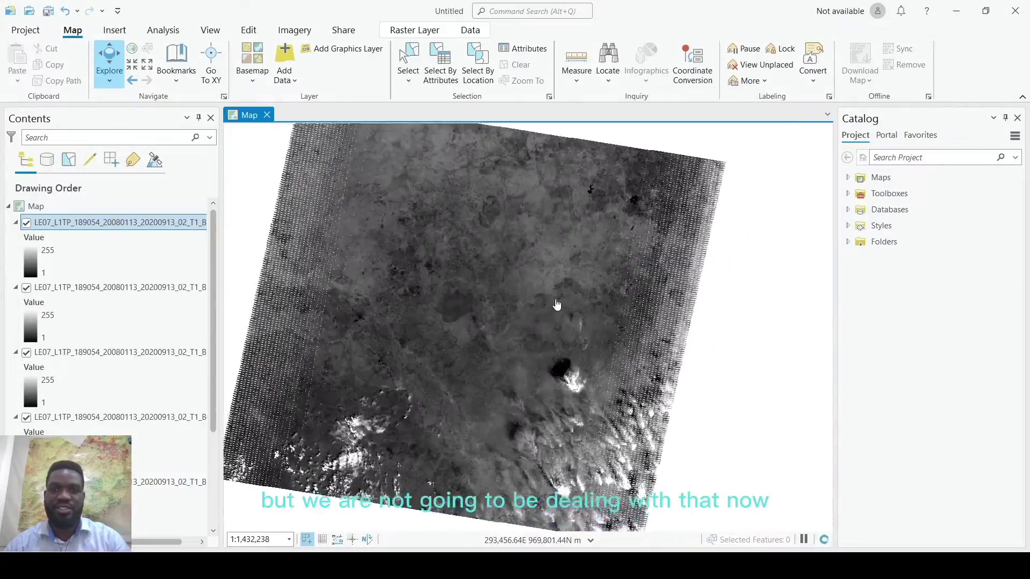
pyautogui.scroll(1, 555, 304)
pyautogui.scroll(2, 614, 301)
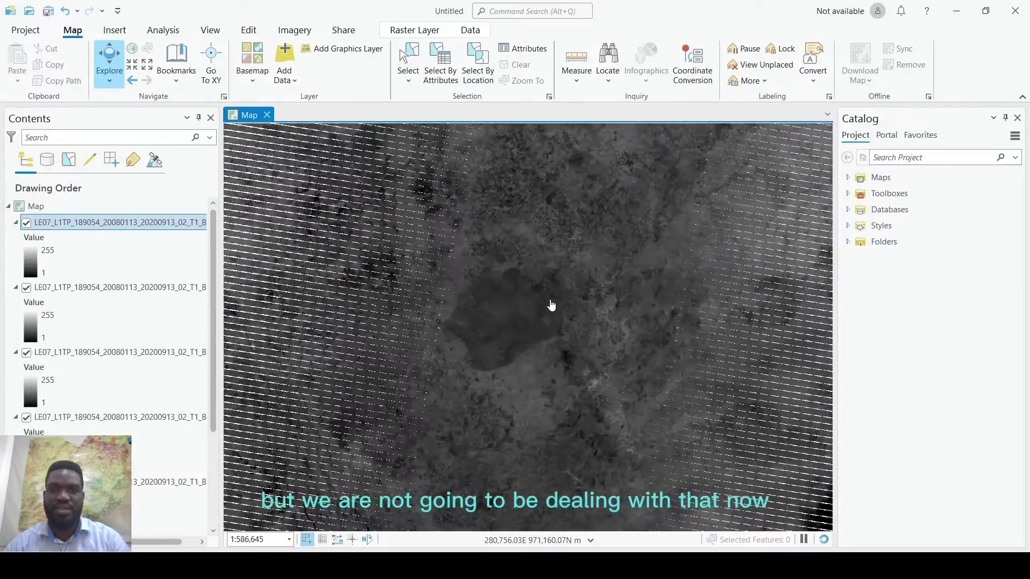
pyautogui.scroll(-3, 551, 305)
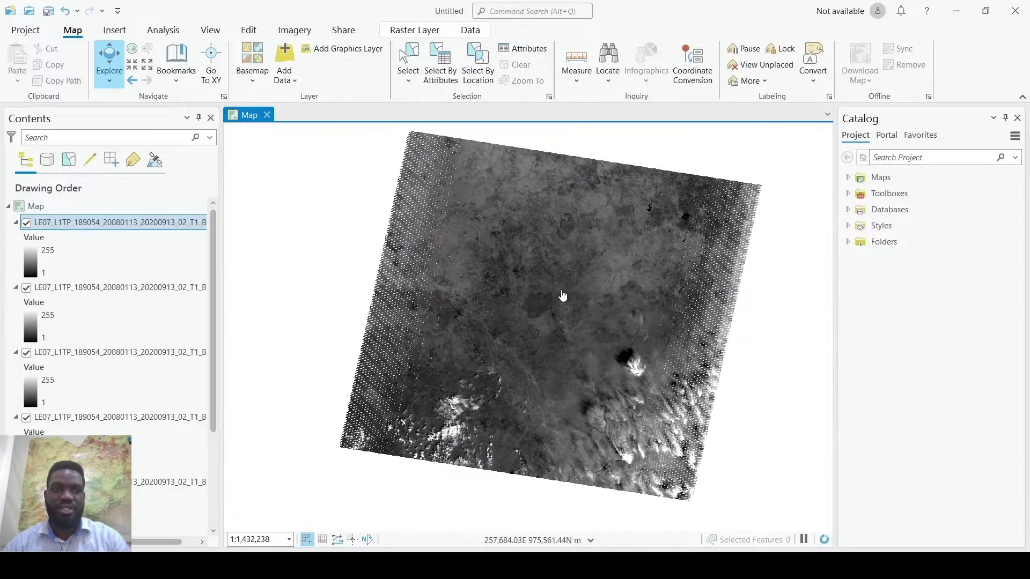
# Step: Pan the loaded Landsat scene and select the band 7 and band 5 layers
pyautogui.moveTo(562, 296); pyautogui.dragTo(464, 291)
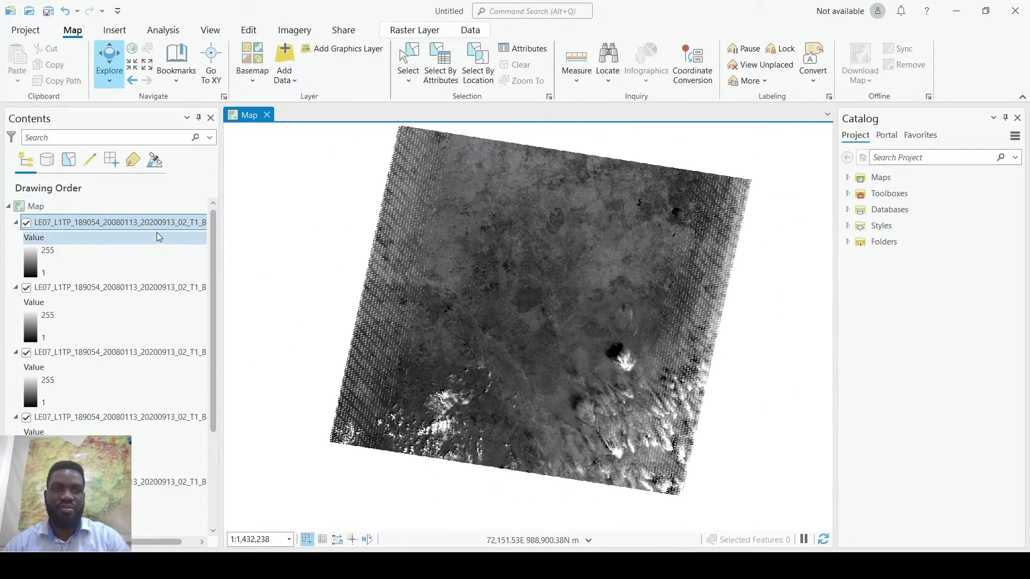
pyautogui.click(166, 266)
pyautogui.click(167, 288)
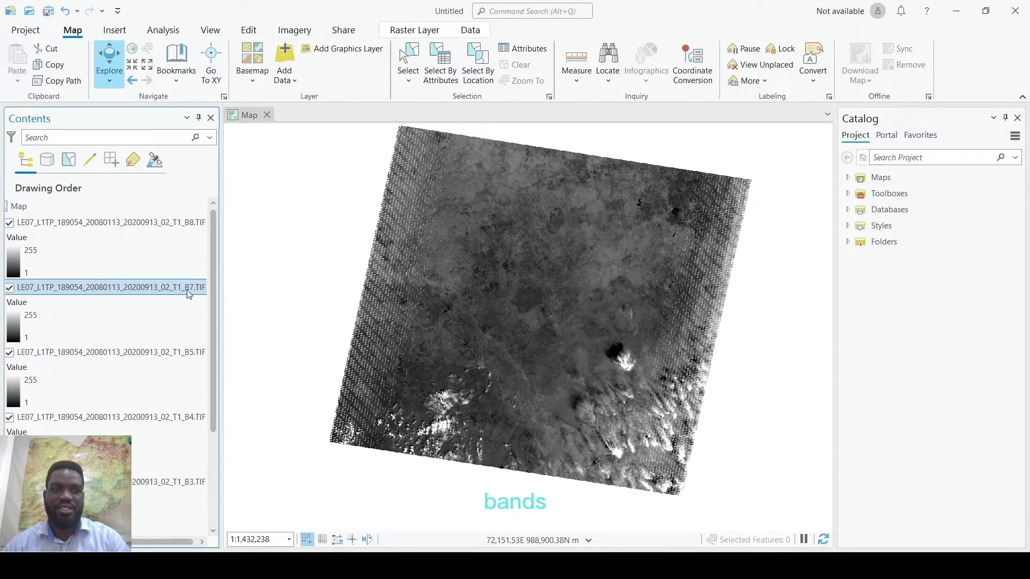
pyautogui.click(185, 355)
pyautogui.scroll(-3, 180, 339)
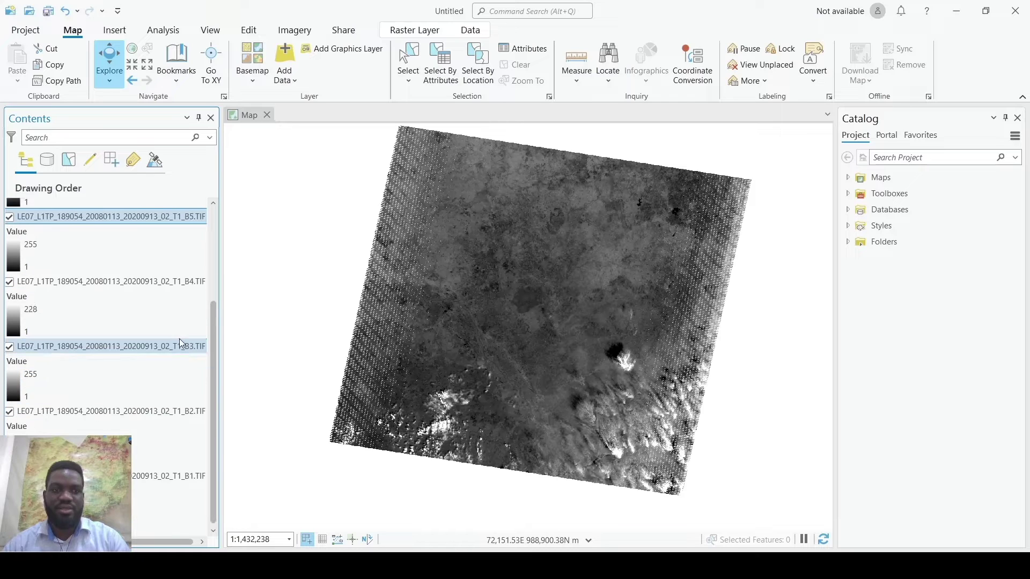
pyautogui.scroll(3, 154, 475)
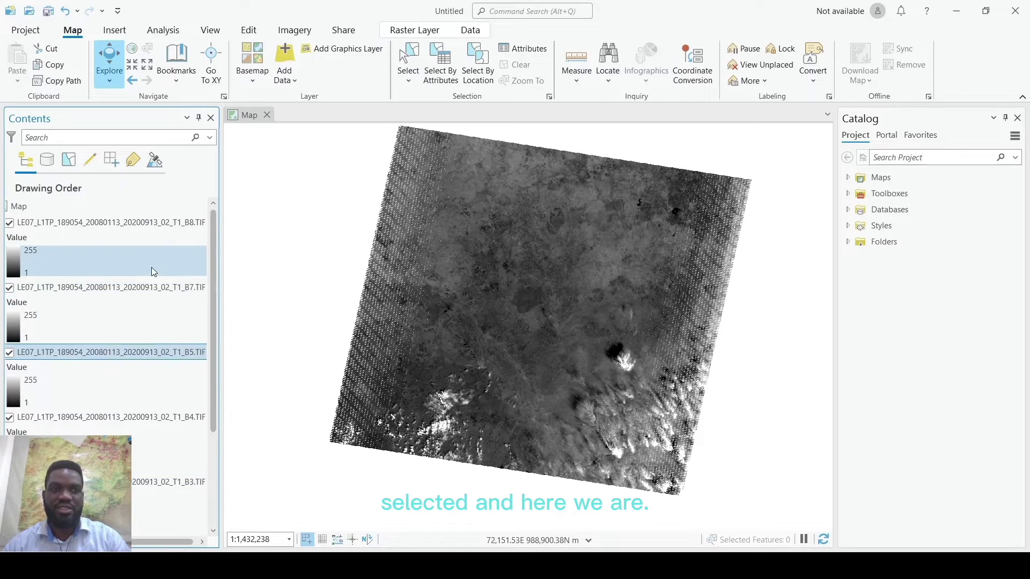
pyautogui.click(134, 540)
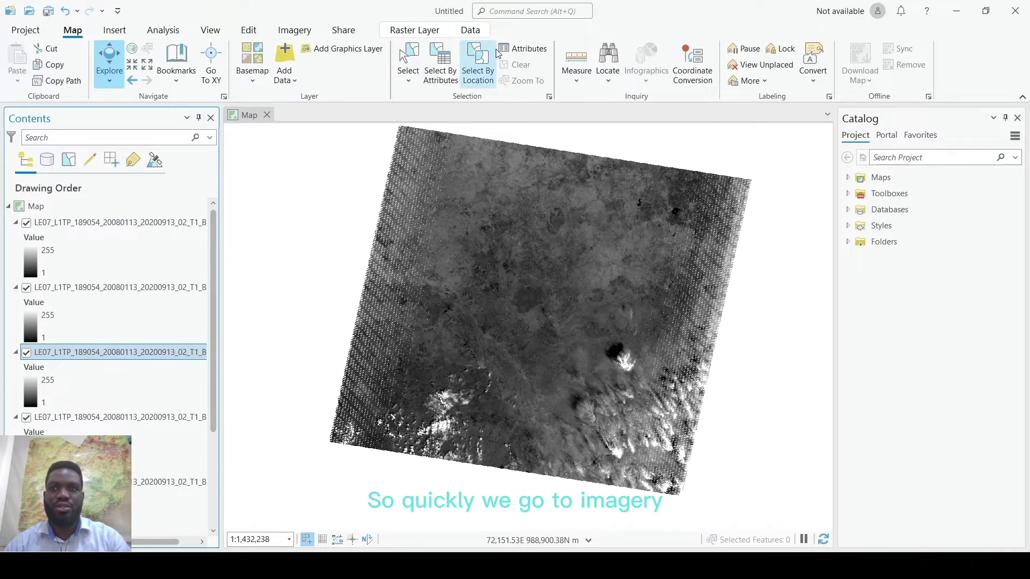
# Step: Open Imagery Raster Functions, expand Data Management, and start the Composite Bands function
pyautogui.click(294, 30)
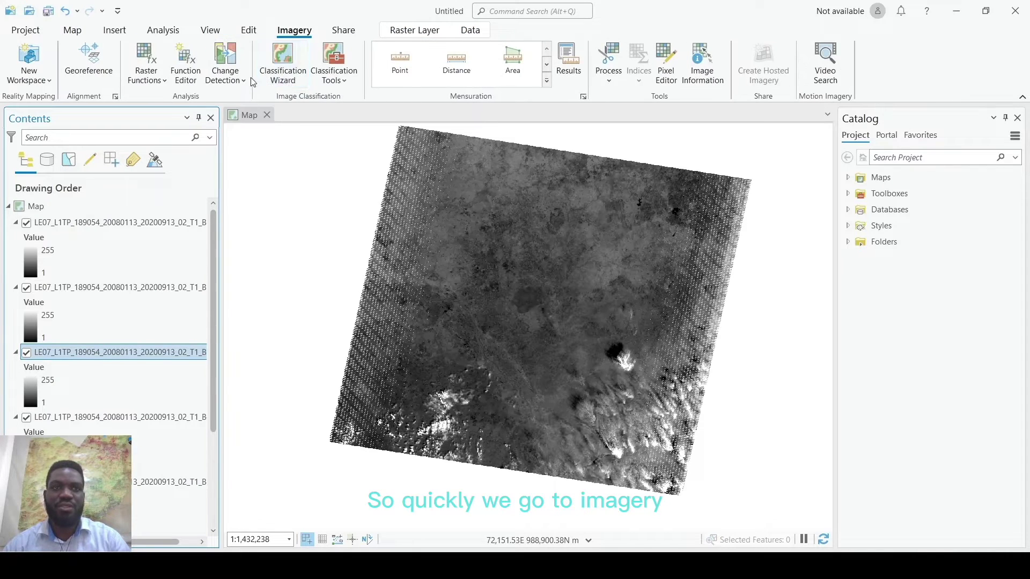
pyautogui.click(146, 61)
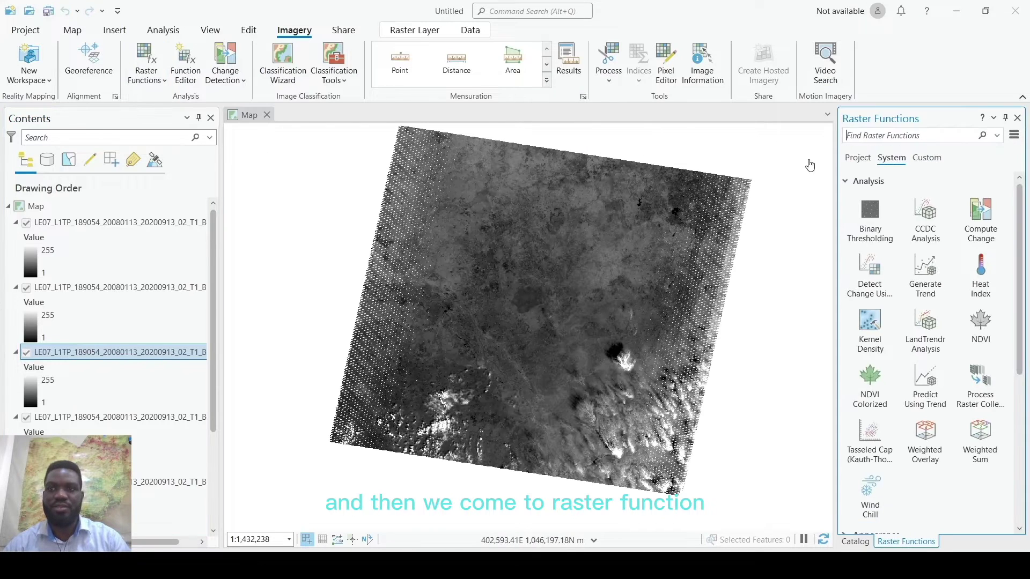
pyautogui.click(868, 181)
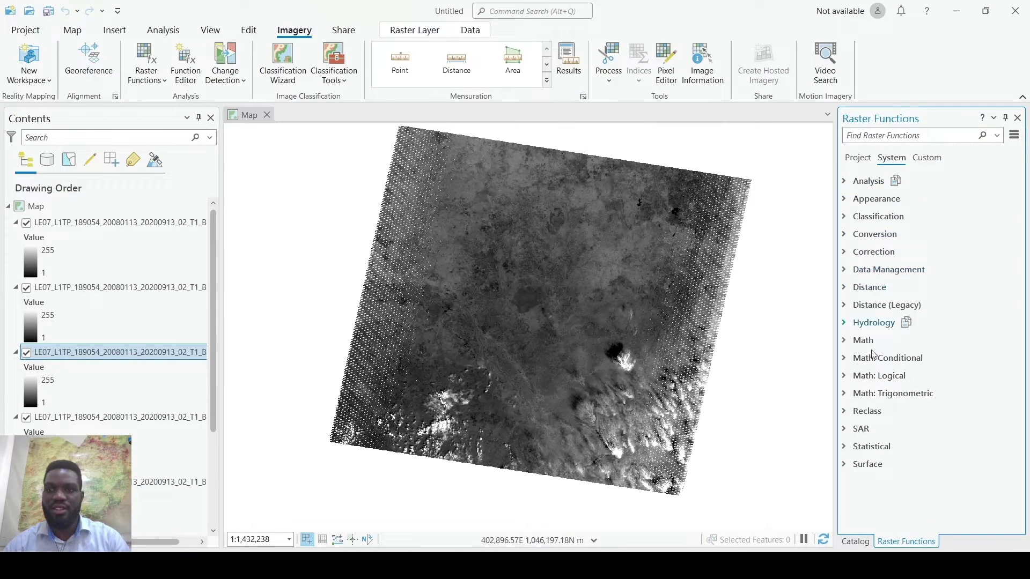
pyautogui.click(863, 275)
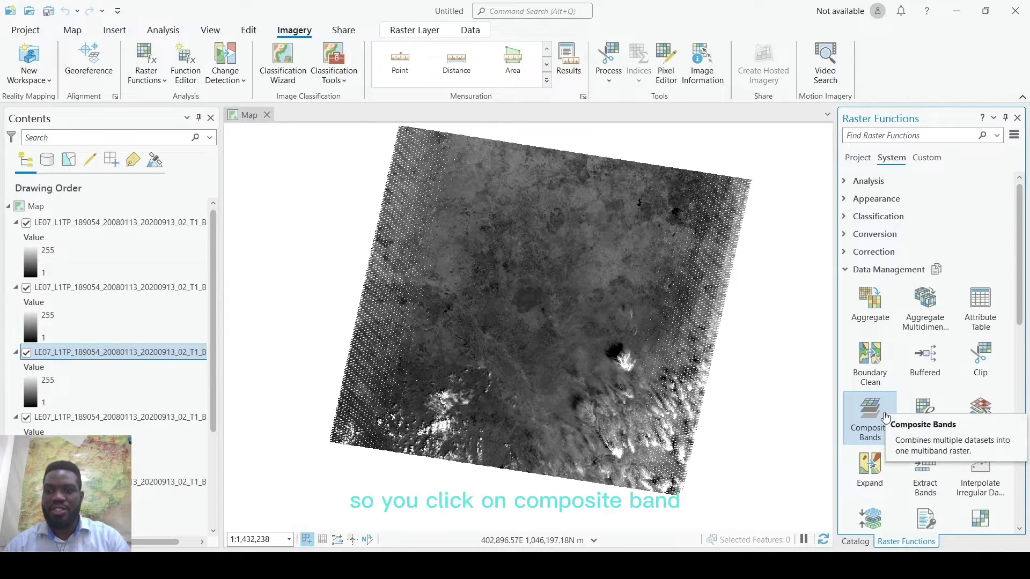
pyautogui.click(885, 413)
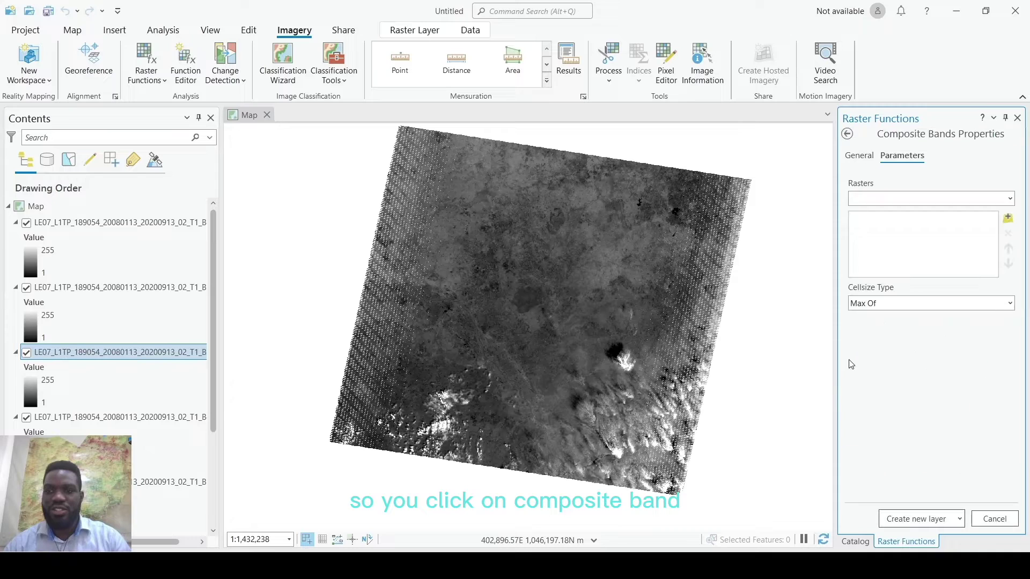
pyautogui.click(1010, 199)
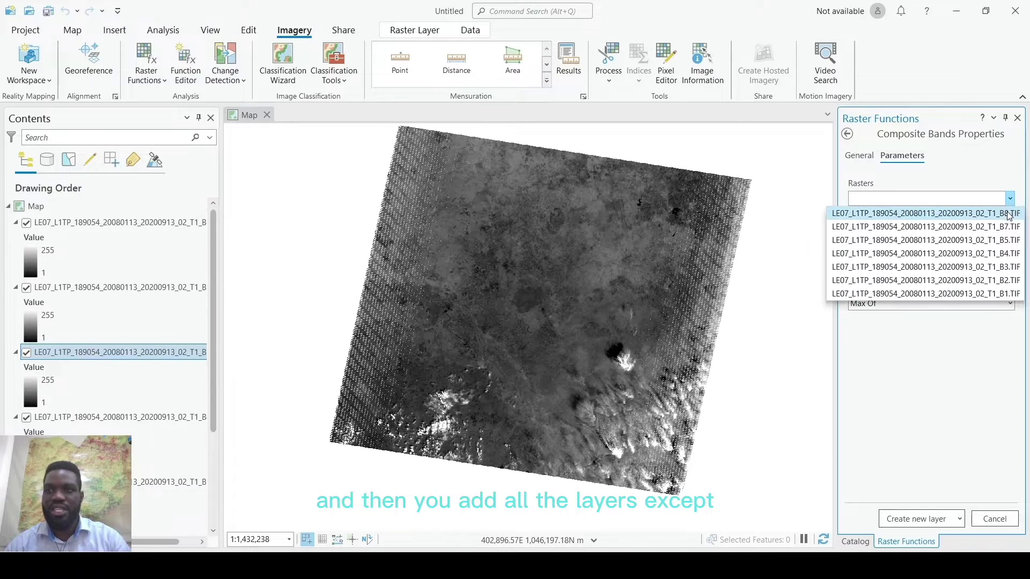
pyautogui.click(1009, 213)
pyautogui.click(1010, 199)
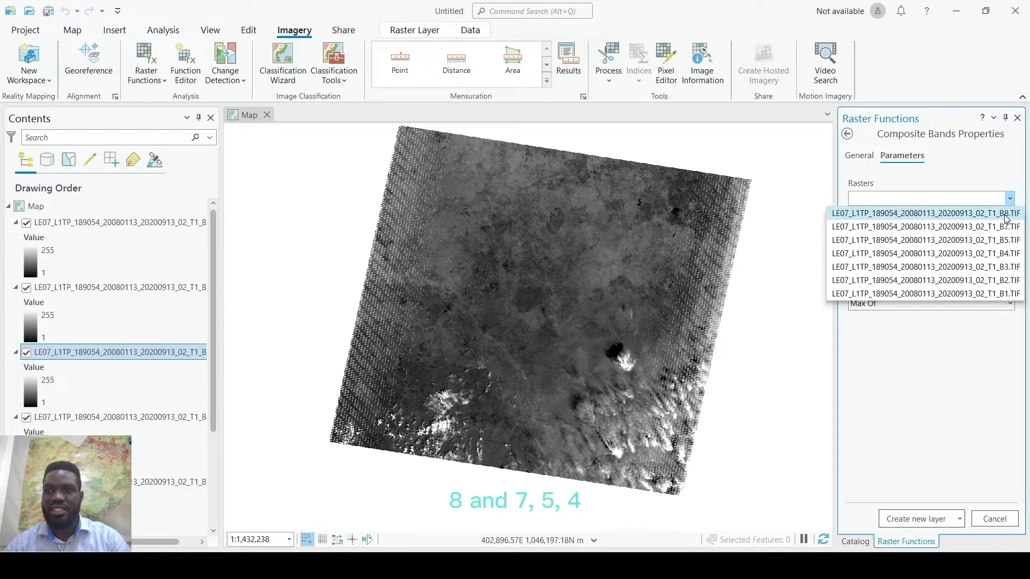
pyautogui.click(1006, 226)
pyautogui.click(1011, 199)
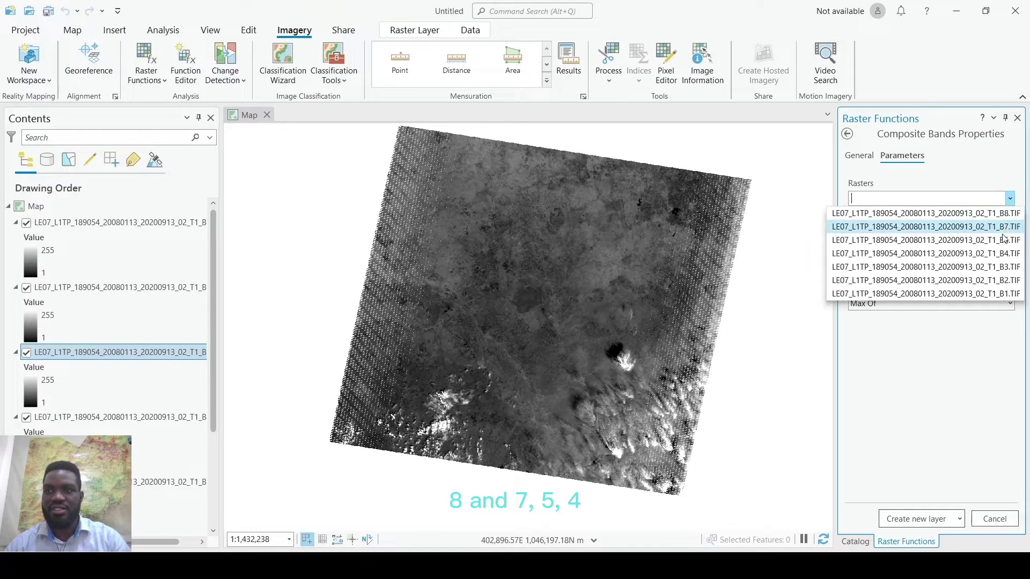
pyautogui.click(1004, 239)
pyautogui.click(1008, 217)
pyautogui.click(1011, 199)
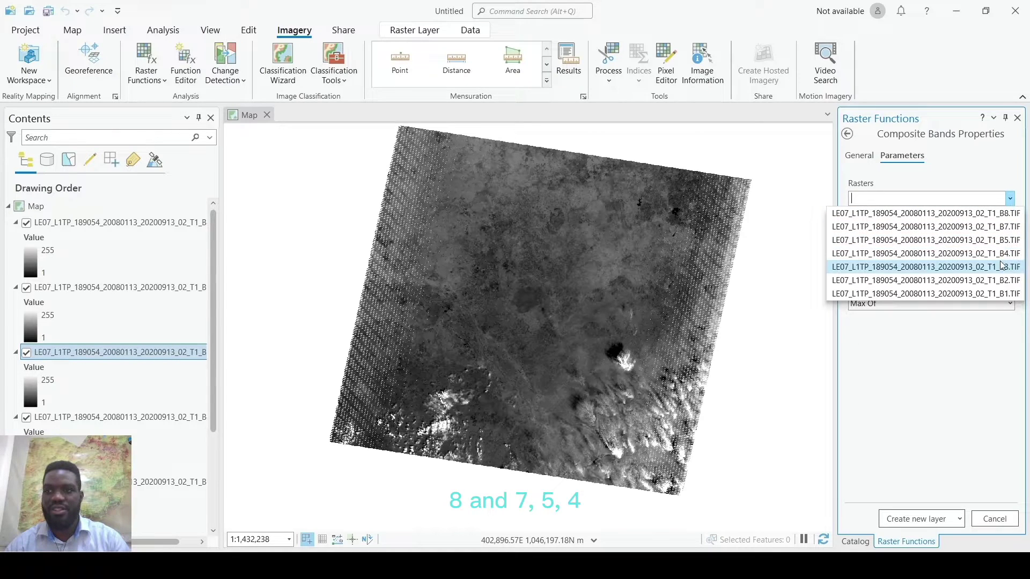
pyautogui.click(1002, 260)
pyautogui.click(1007, 218)
pyautogui.click(1011, 198)
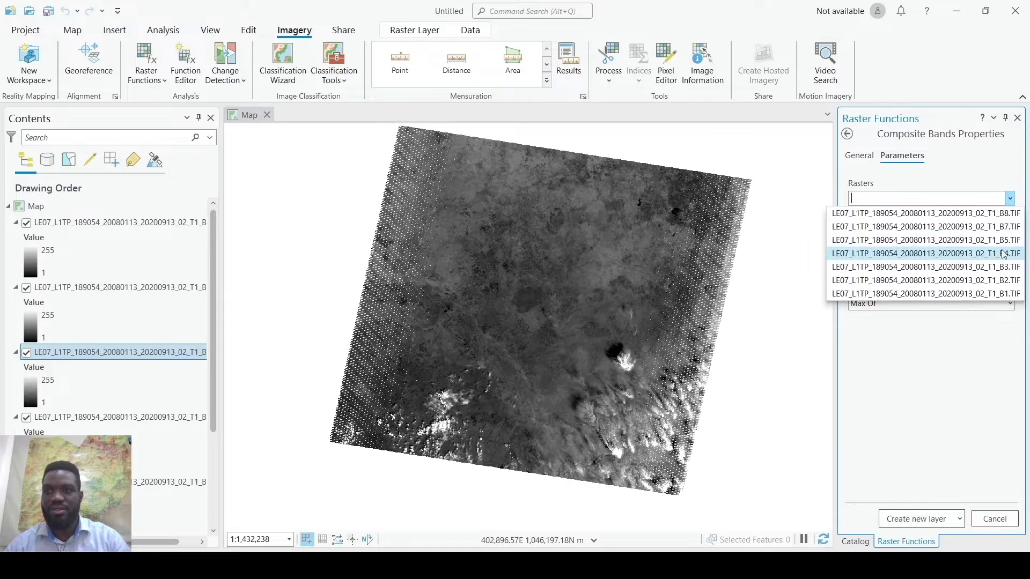
pyautogui.click(1002, 268)
pyautogui.click(1007, 217)
pyautogui.click(1011, 199)
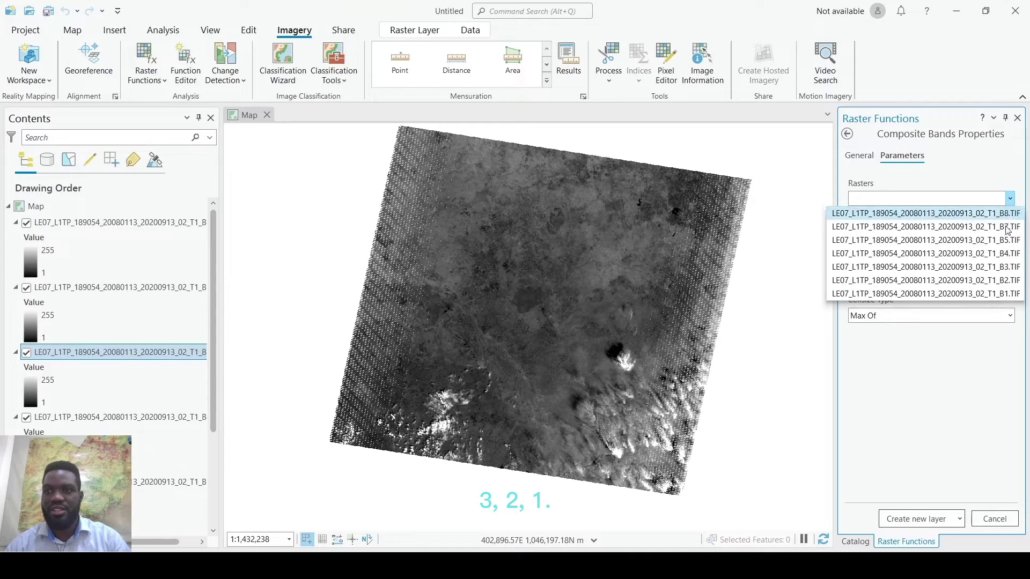
pyautogui.click(1002, 280)
pyautogui.click(1010, 198)
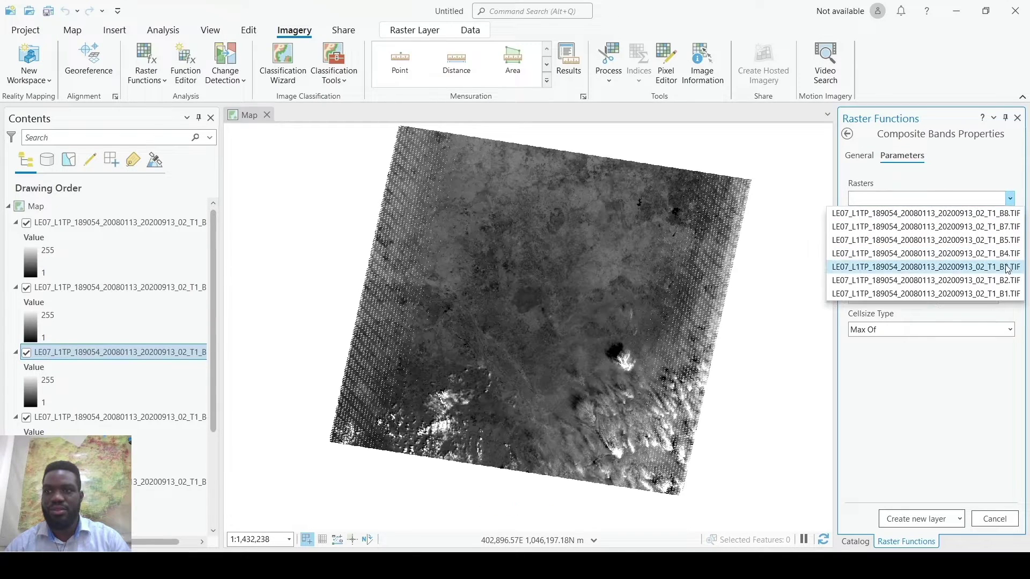
pyautogui.click(994, 292)
pyautogui.moveTo(936, 305); pyautogui.dragTo(981, 310)
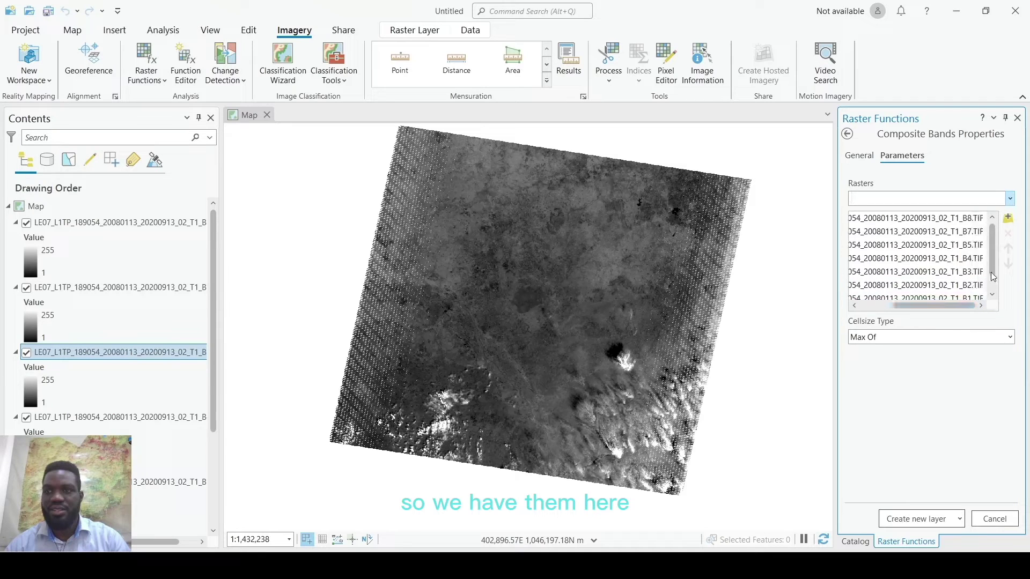
pyautogui.scroll(1, 992, 266)
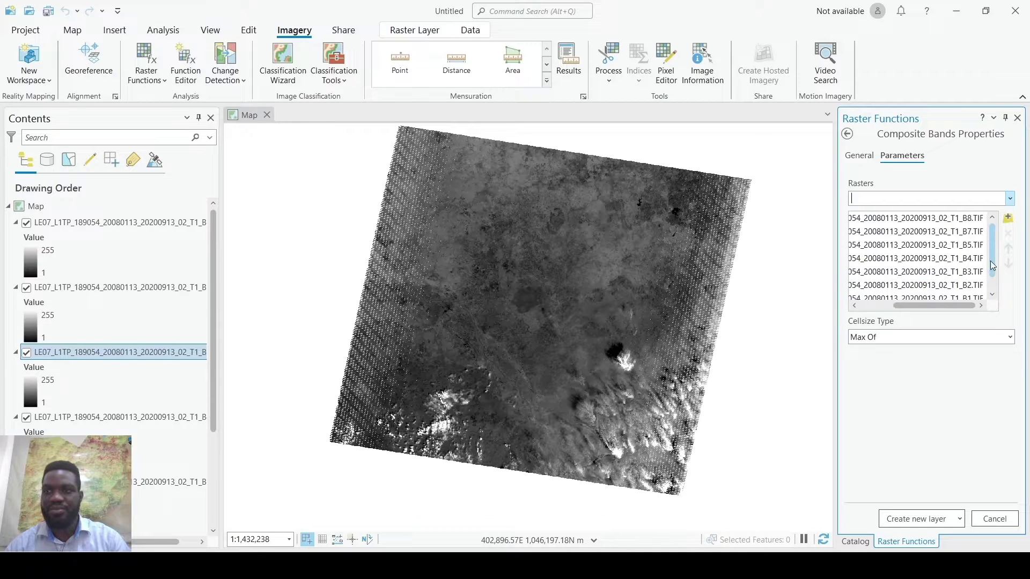
pyautogui.click(983, 226)
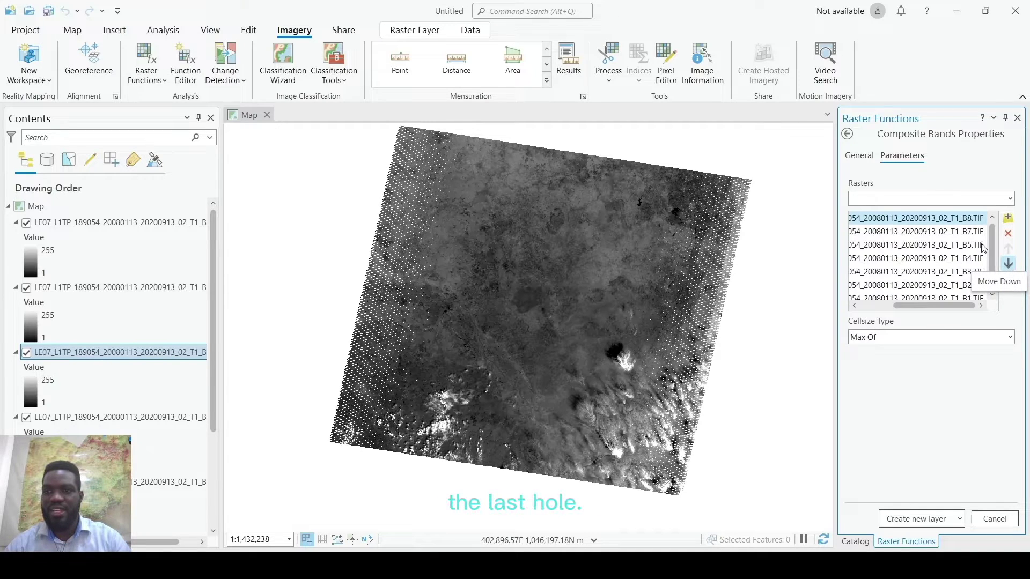
pyautogui.click(965, 298)
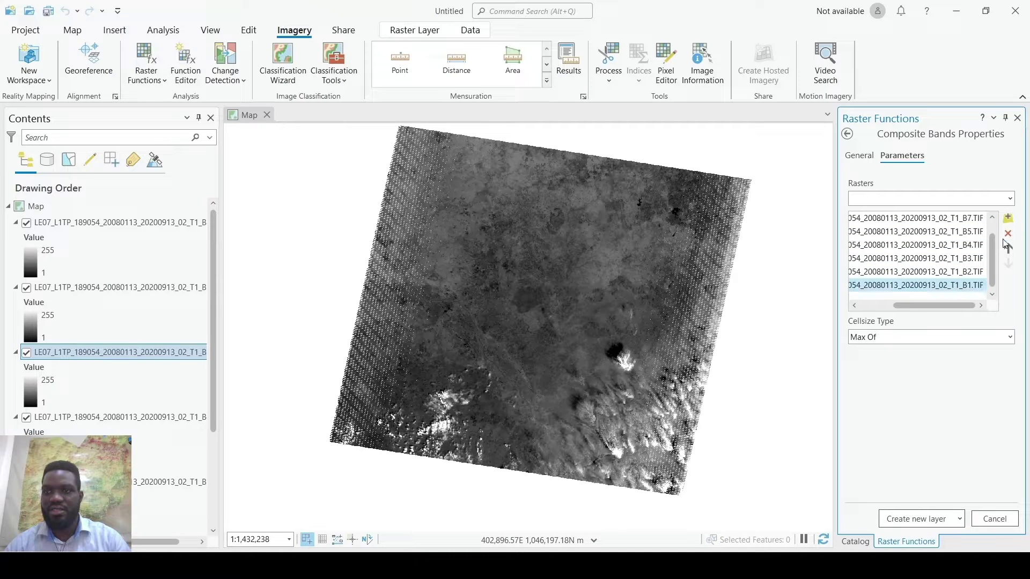
# Step: Restart Composite Bands from empty and add bands B1, B2 and B3
pyautogui.click(849, 135)
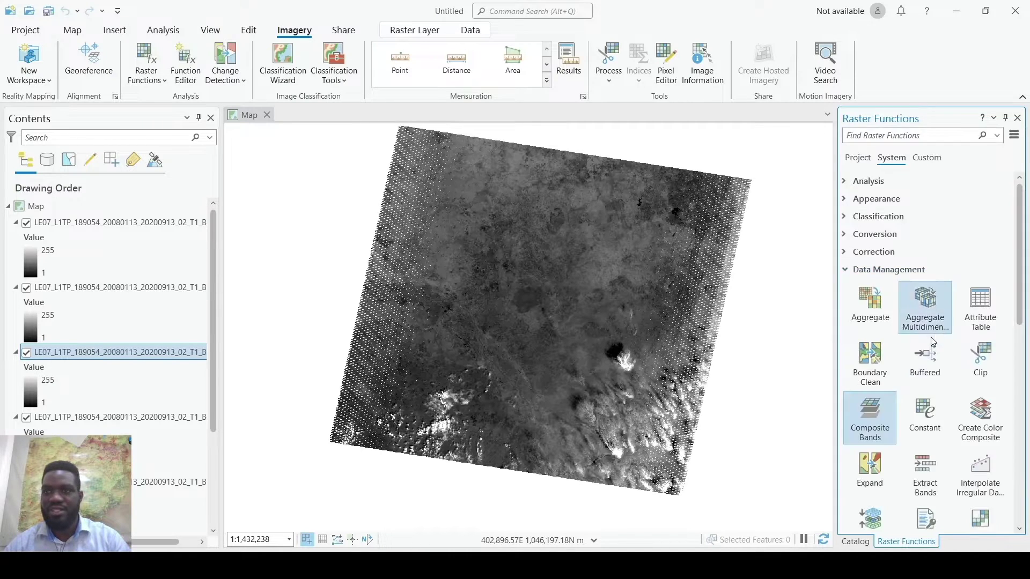
pyautogui.click(870, 415)
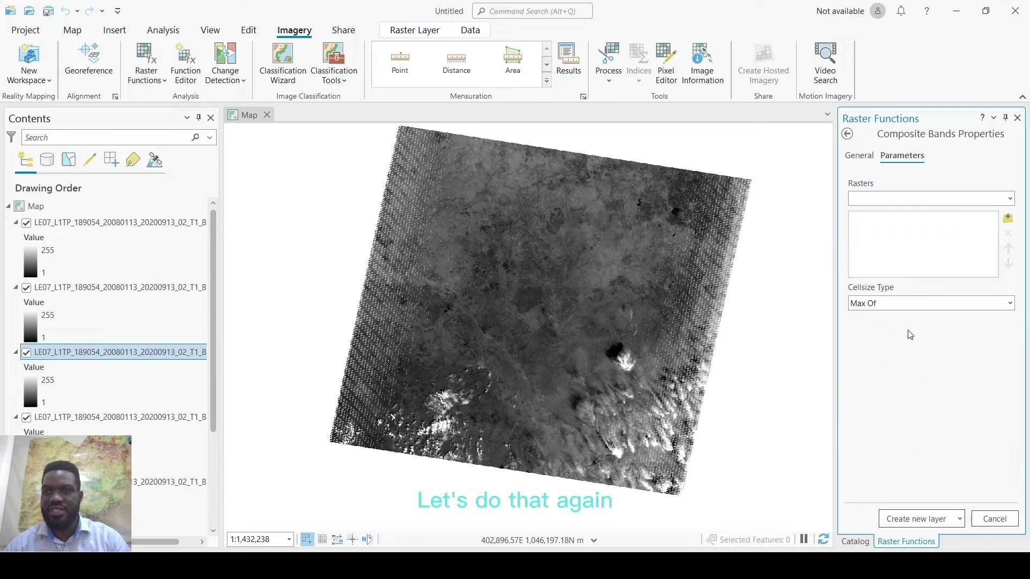
pyautogui.click(1010, 201)
pyautogui.click(970, 298)
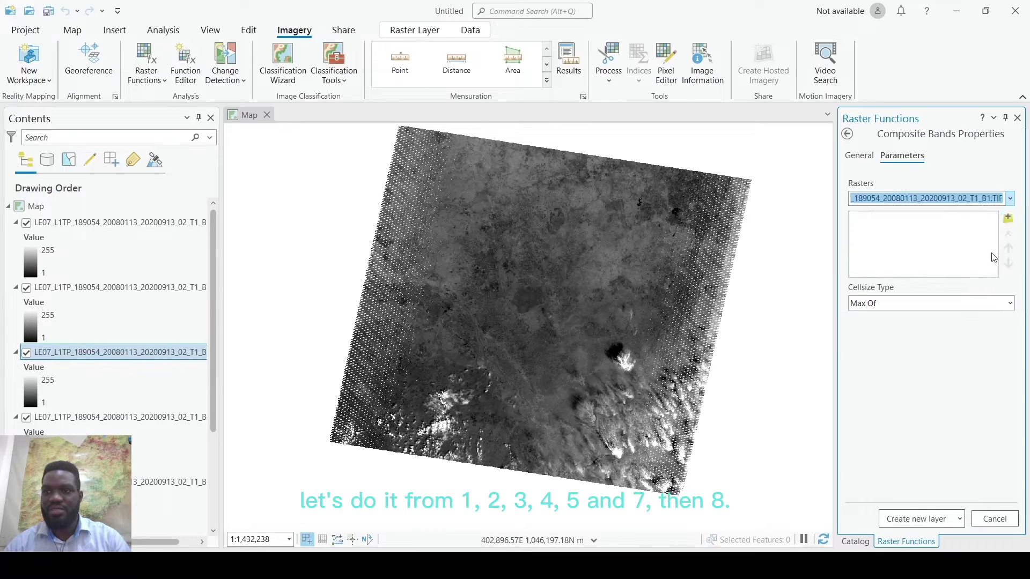
pyautogui.click(1011, 207)
pyautogui.click(926, 273)
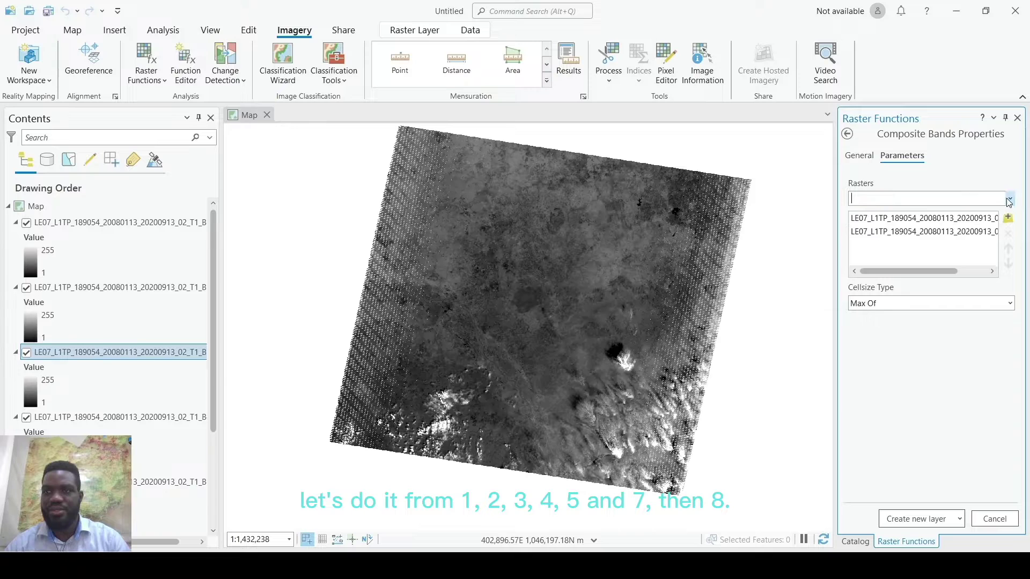
pyautogui.click(1010, 201)
pyautogui.click(925, 266)
# Step: Add bands B4, B5, B7 and B8, then view the Cellsize Type options
pyautogui.click(1009, 206)
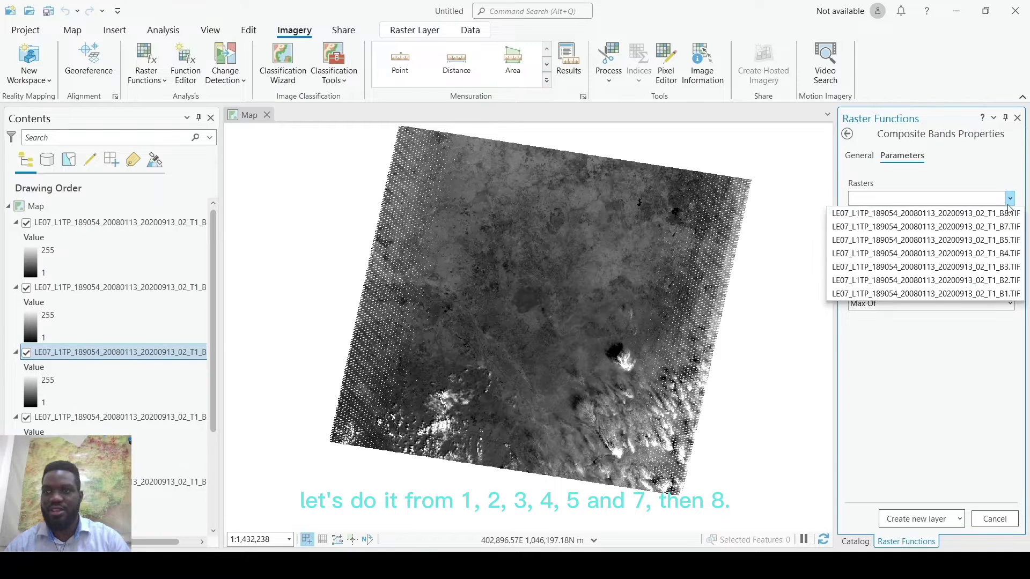
pyautogui.click(1004, 252)
pyautogui.click(1008, 199)
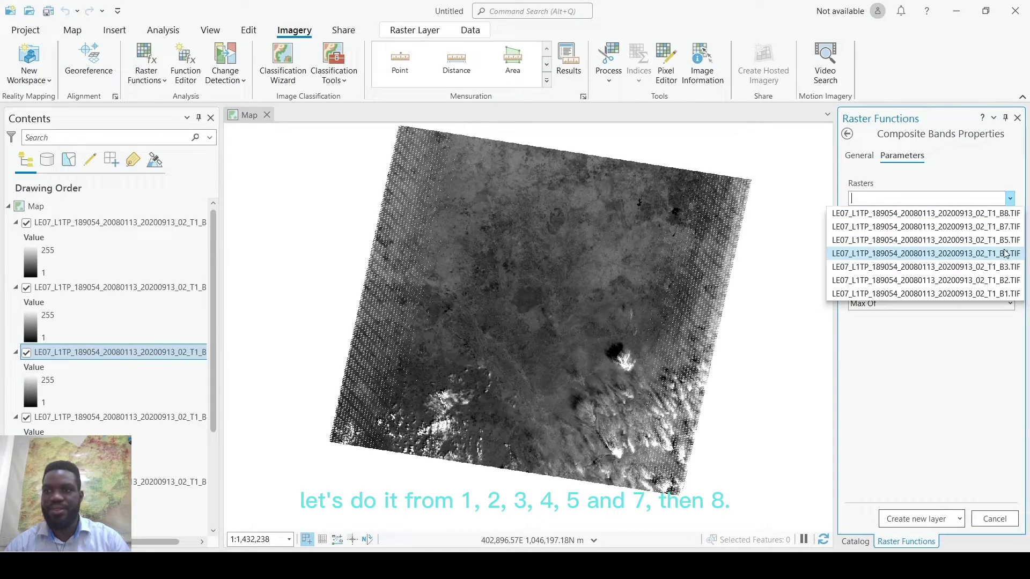
pyautogui.click(1006, 242)
pyautogui.click(1010, 199)
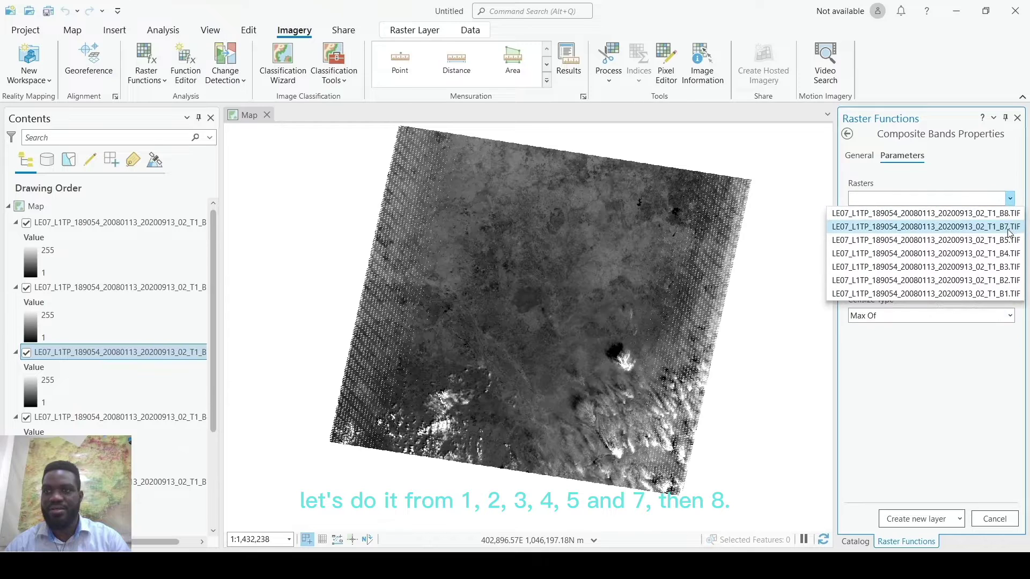
pyautogui.click(1009, 227)
pyautogui.click(1009, 199)
pyautogui.click(1005, 213)
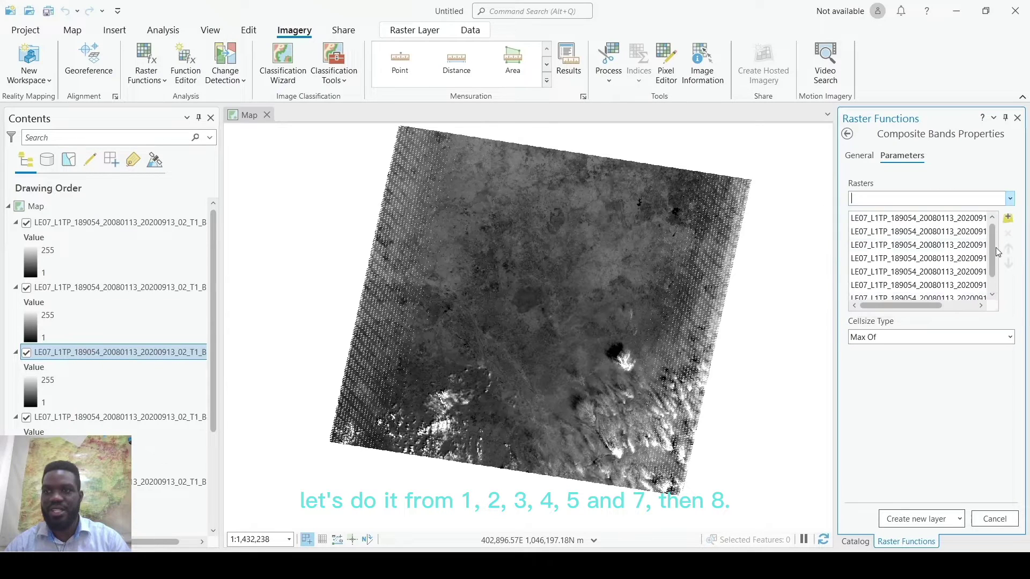
pyautogui.moveTo(925, 305); pyautogui.dragTo(959, 307)
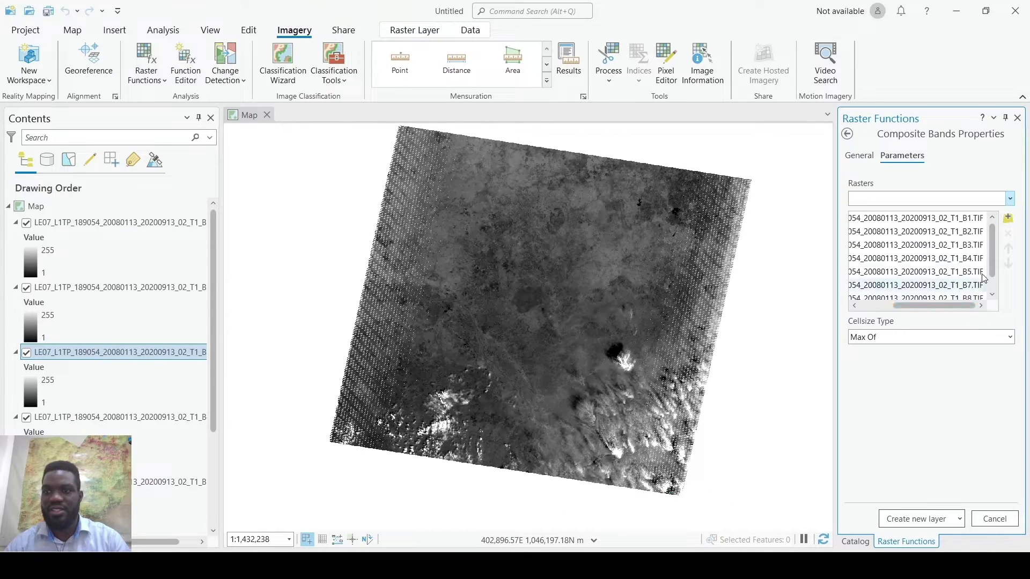
pyautogui.scroll(-1, 982, 277)
pyautogui.scroll(1, 990, 289)
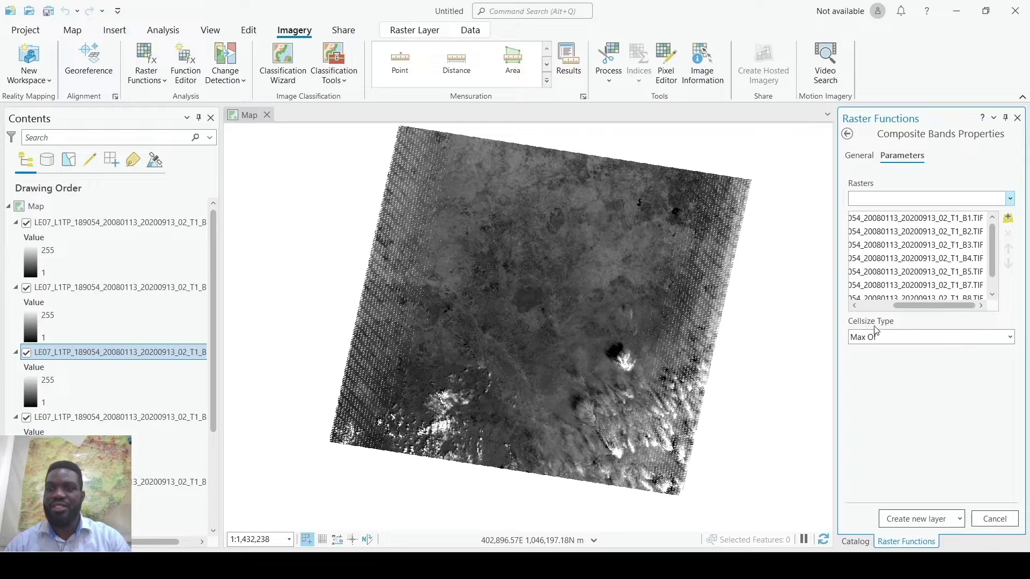
pyautogui.click(1007, 339)
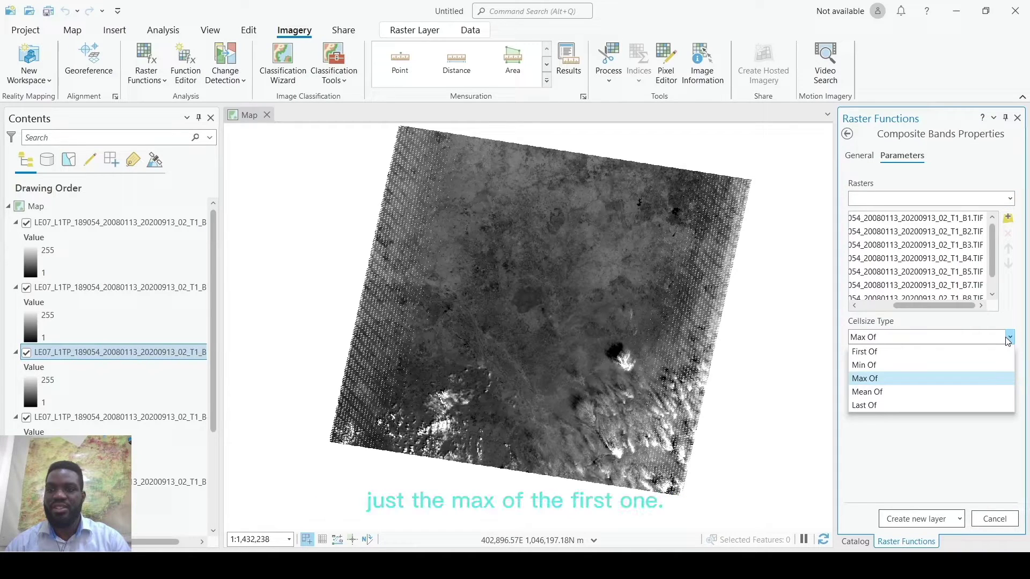
# Step: Keep Cellsize Type at Max Of and create the new Composite Bands layer
pyautogui.click(1008, 338)
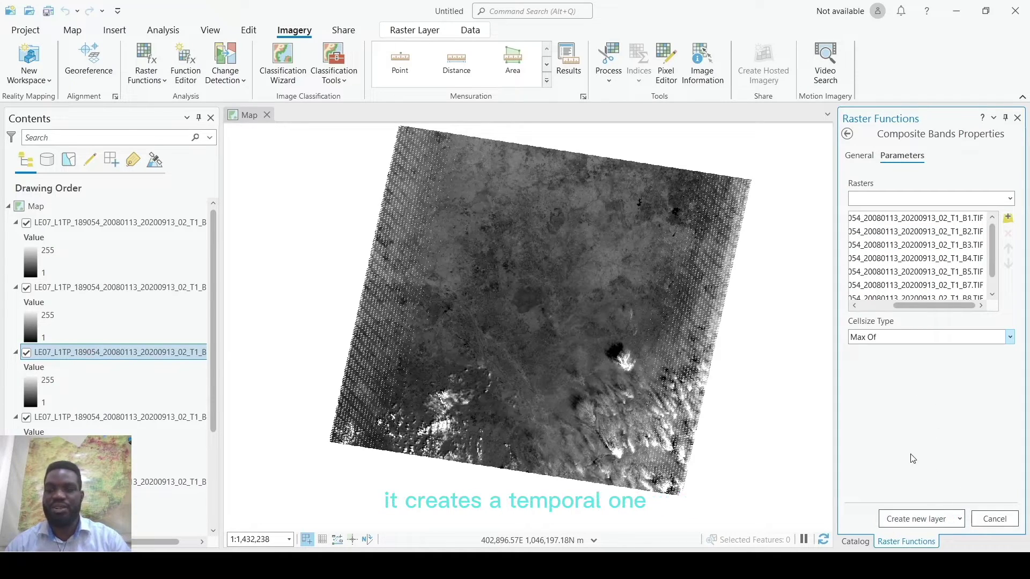
pyautogui.click(958, 520)
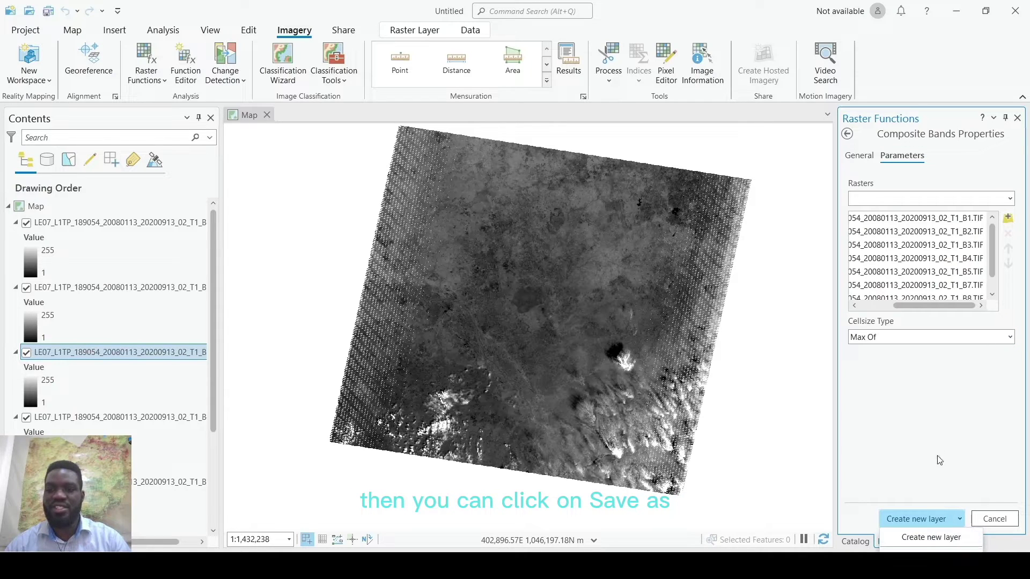
pyautogui.click(931, 537)
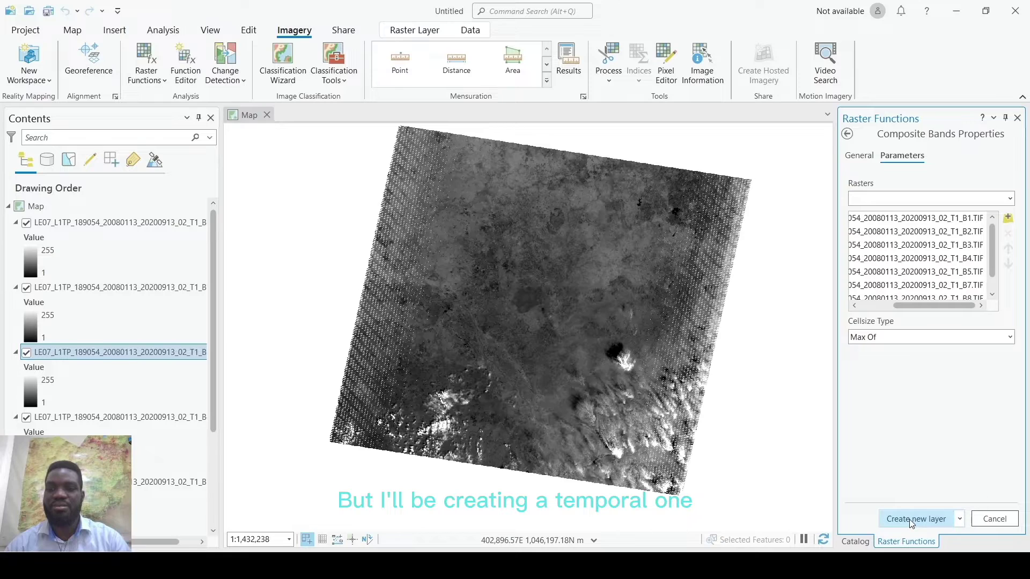
pyautogui.click(910, 520)
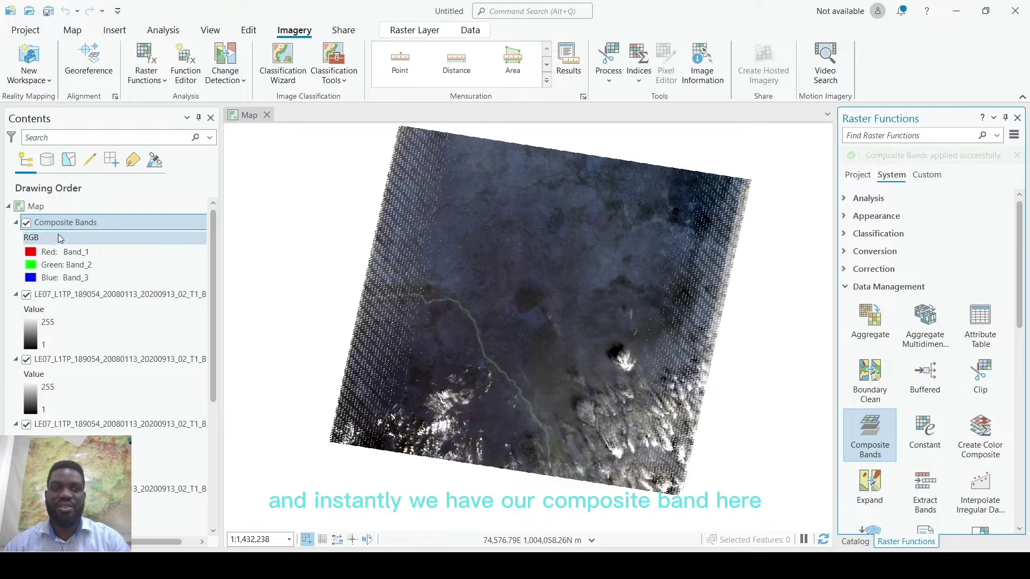
# Step: Select all the individual LE07 band layers in Contents and remove them
pyautogui.click(67, 294)
pyautogui.keyDown('shift'); pyautogui.click(102, 359); pyautogui.keyUp('shift')
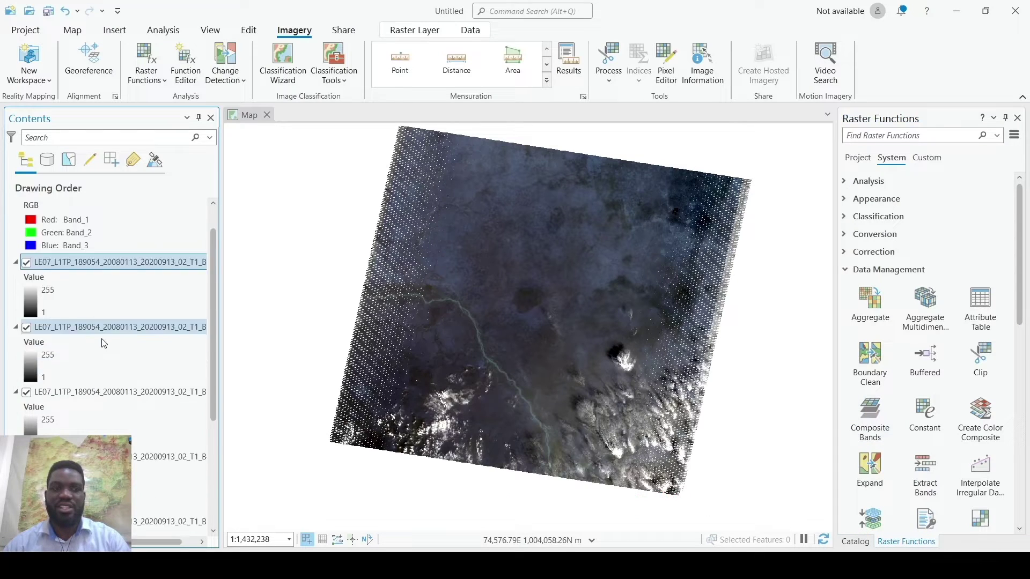
pyautogui.hotkey('shift', 'Down')
pyautogui.hotkey('shift', 'Down')
pyautogui.scroll(-1, 120, 413)
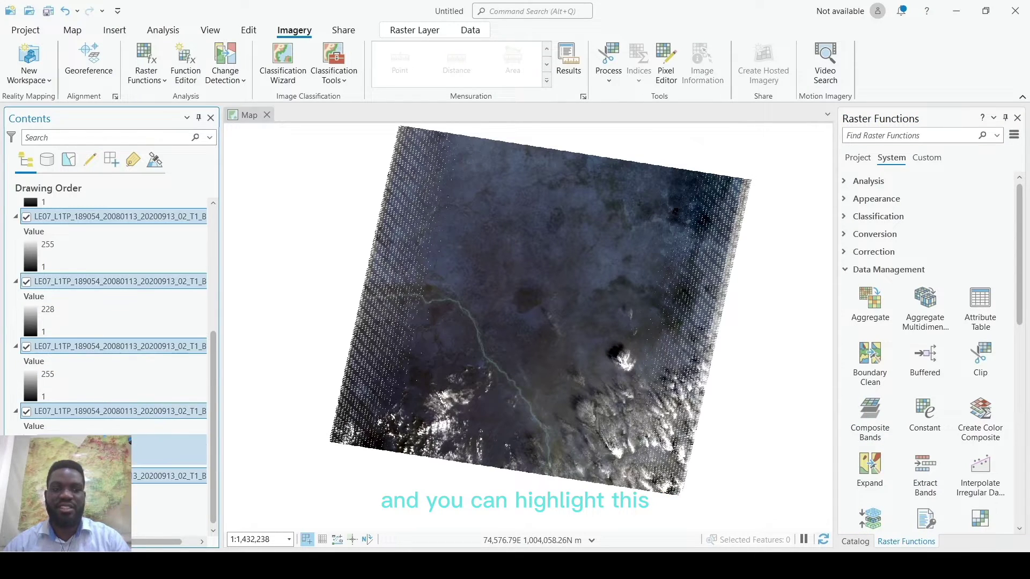
pyautogui.rightClick(122, 411)
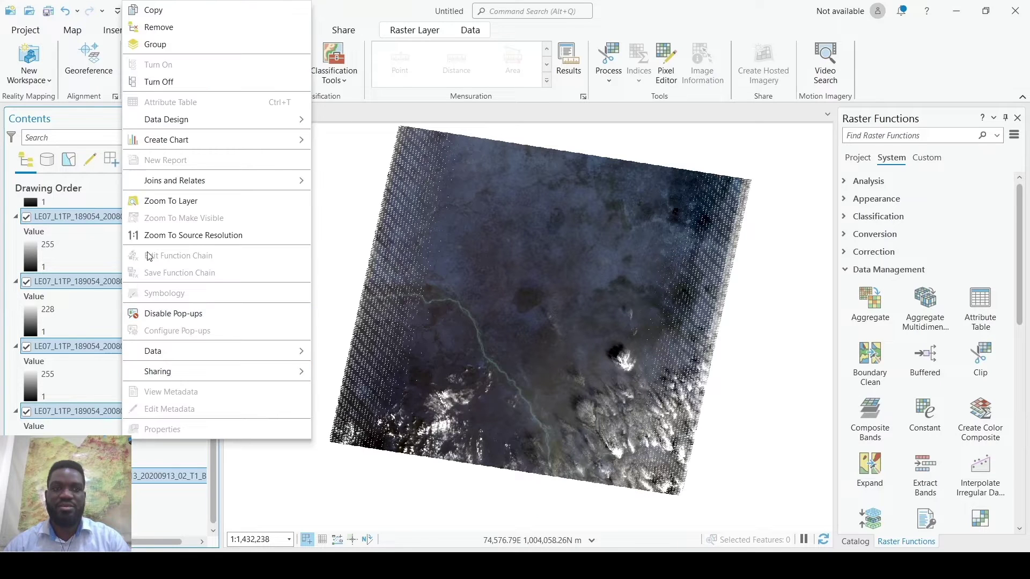
pyautogui.click(153, 26)
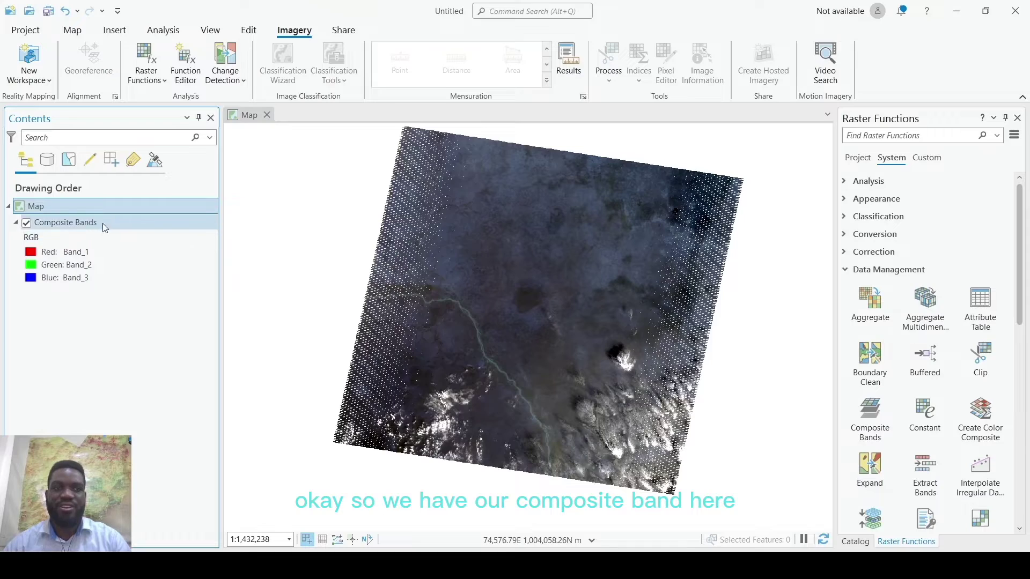
pyautogui.scroll(-2, 506, 293)
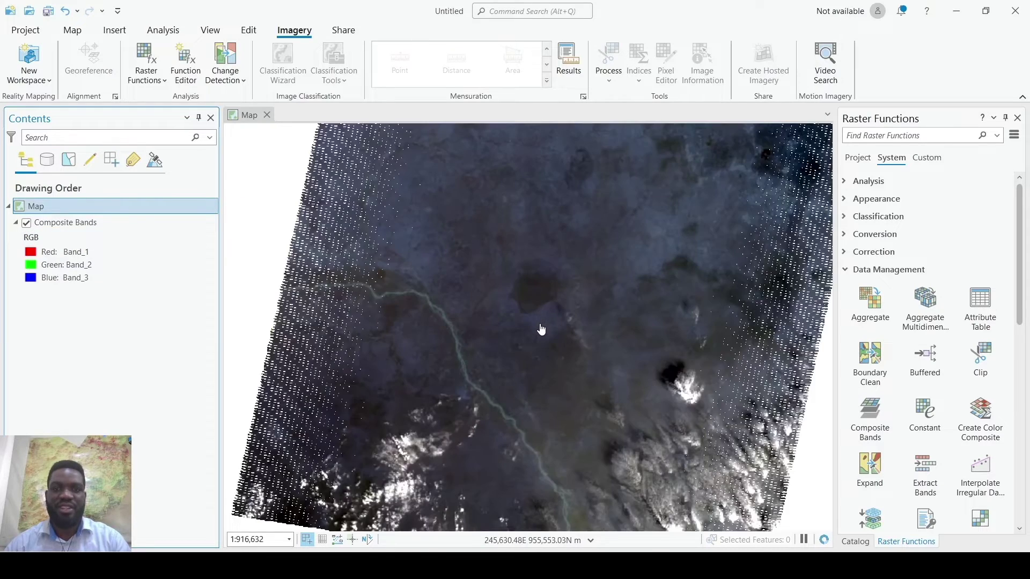
pyautogui.scroll(3, 541, 330)
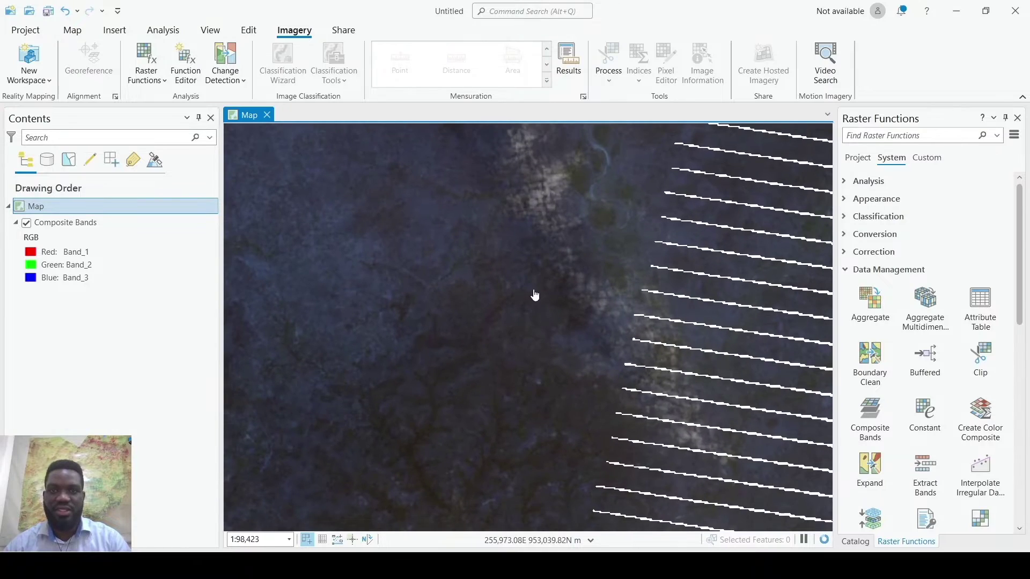
pyautogui.scroll(2, 525, 389)
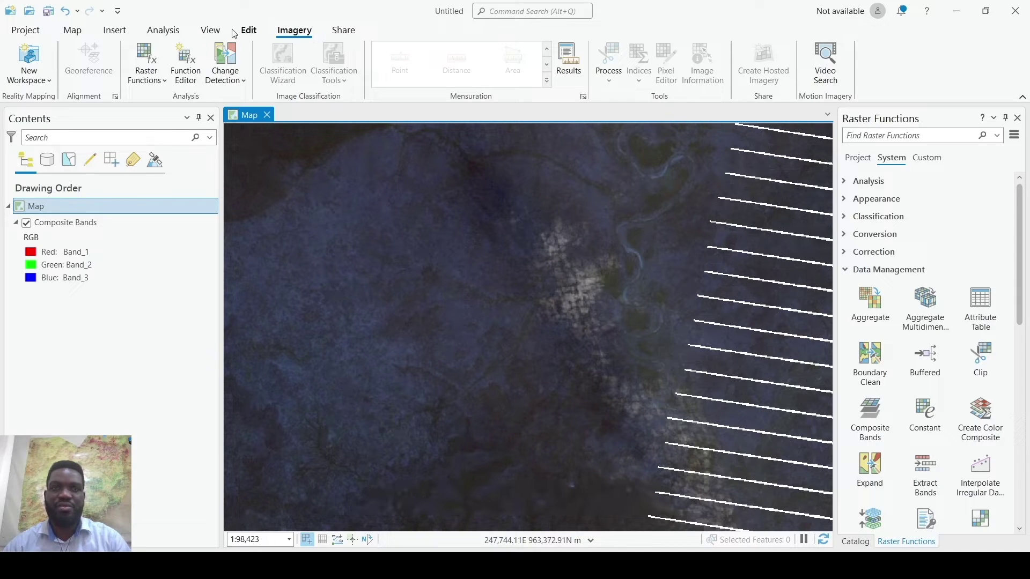
# Step: Select the Composite Bands layer in Contents
pyautogui.click(114, 223)
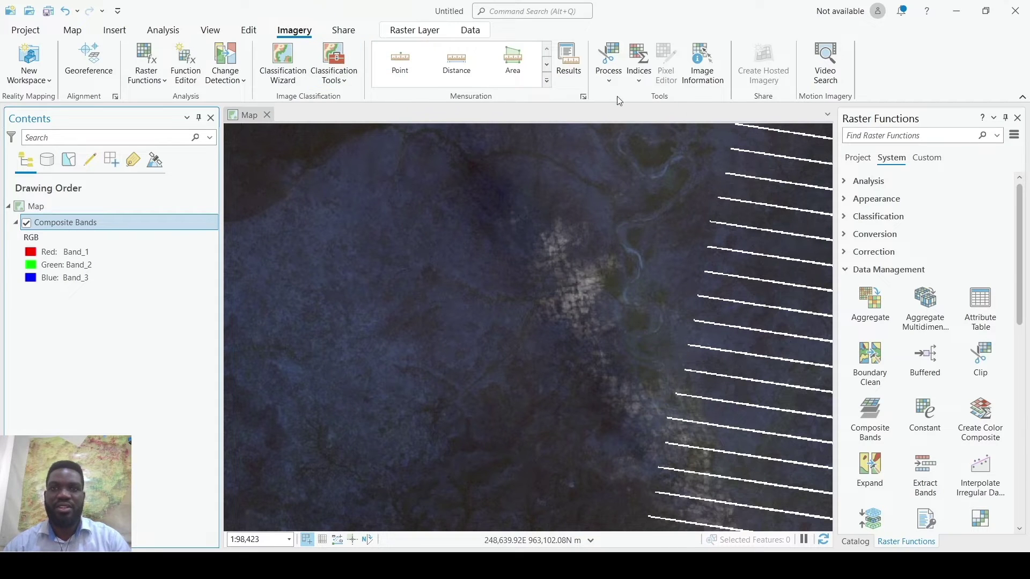
# Step: Define a custom band combination with Red Band_4, Green Band_3 and Blue Band_2
pyautogui.click(431, 37)
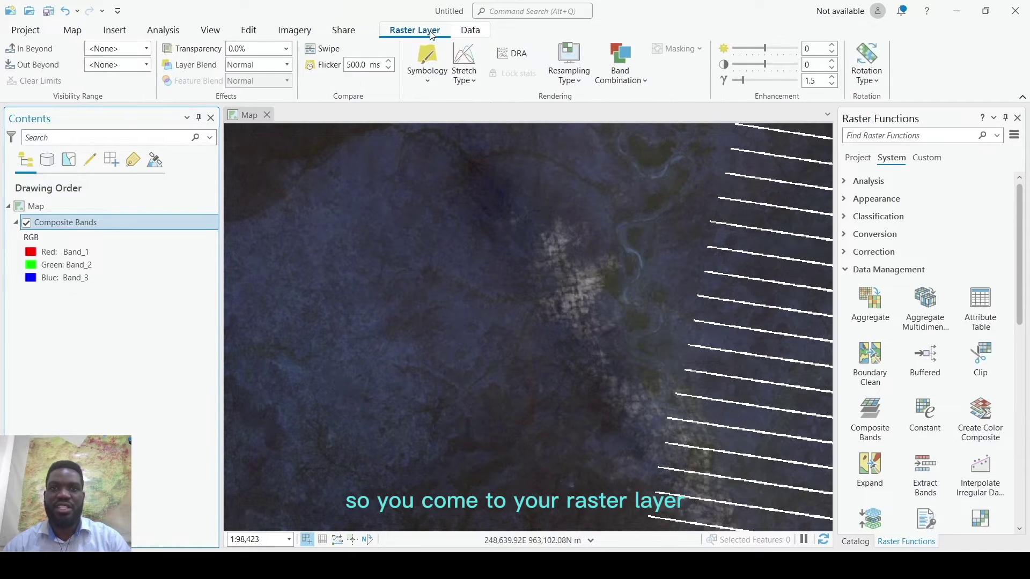
pyautogui.click(642, 80)
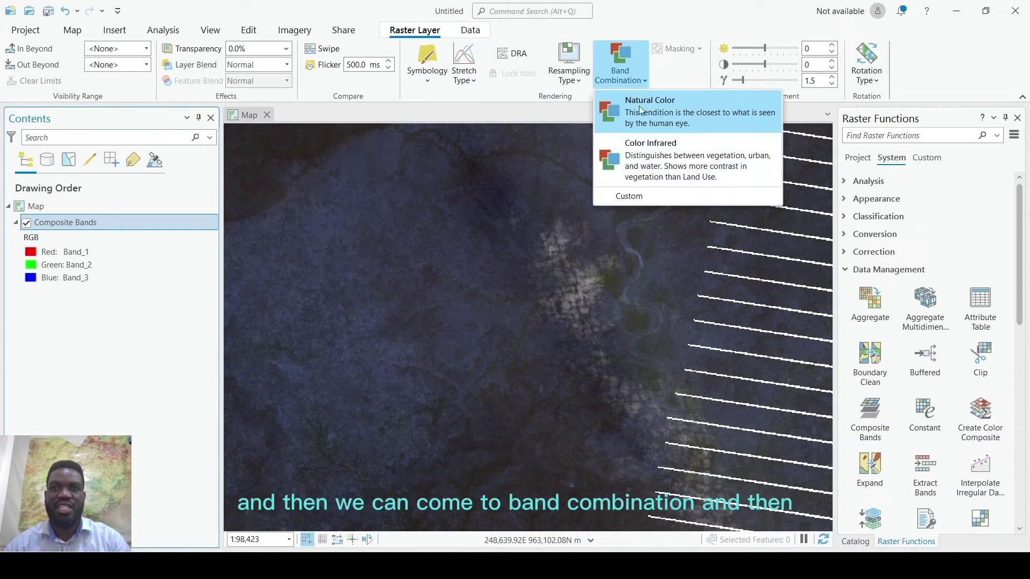
pyautogui.click(640, 193)
pyautogui.click(477, 265)
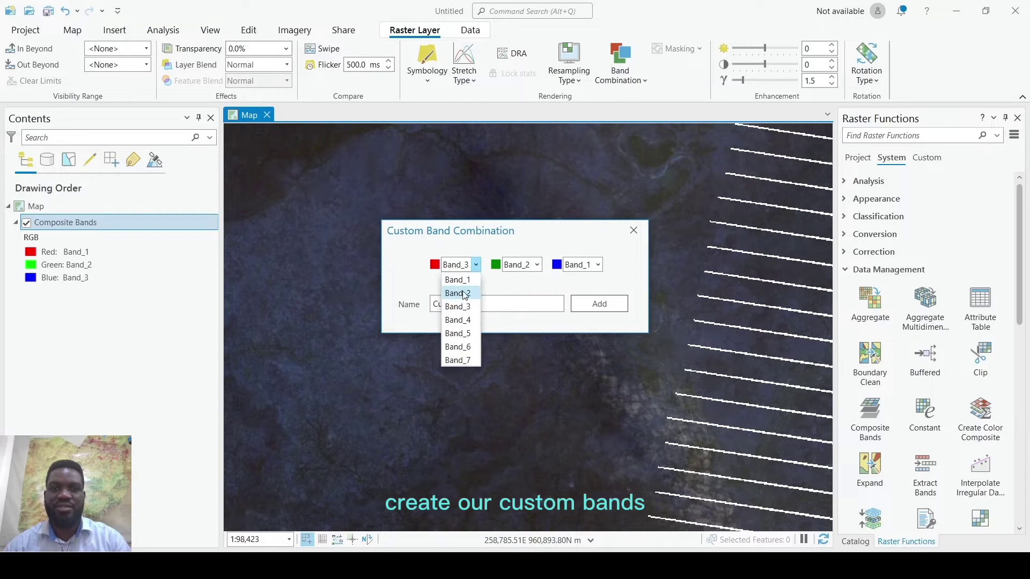
pyautogui.click(461, 324)
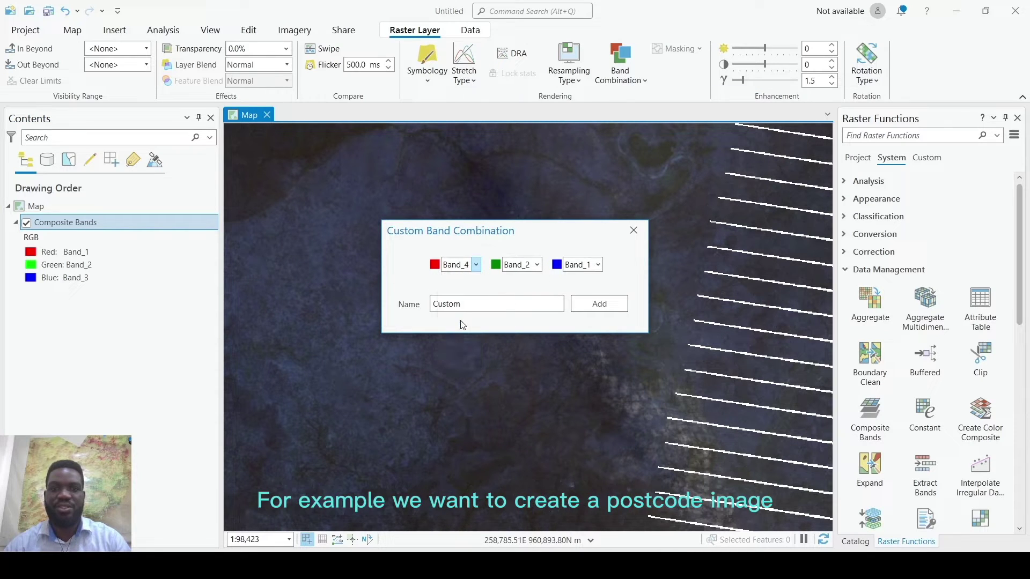
pyautogui.click(536, 267)
pyautogui.click(531, 309)
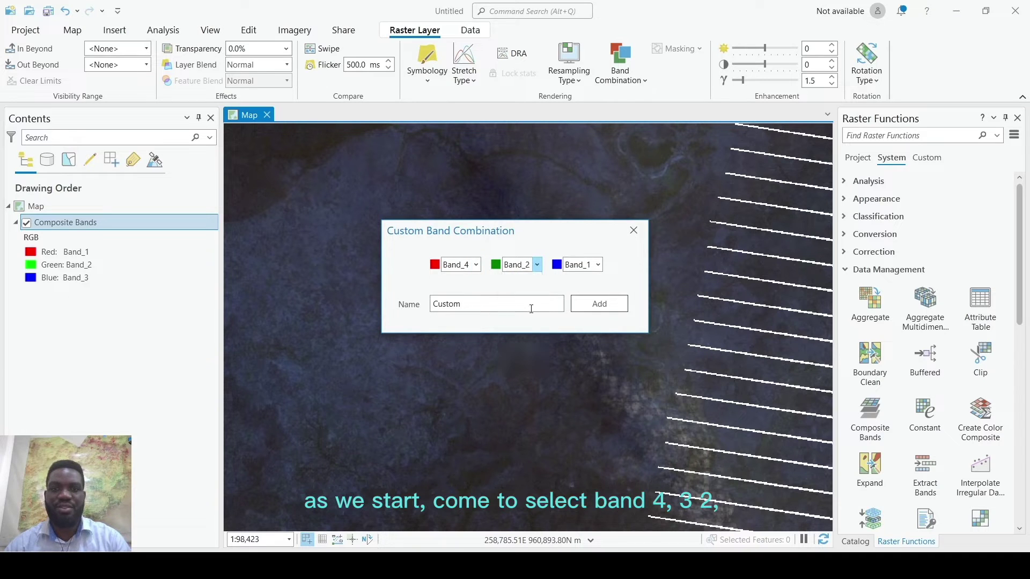
pyautogui.click(595, 265)
pyautogui.click(594, 296)
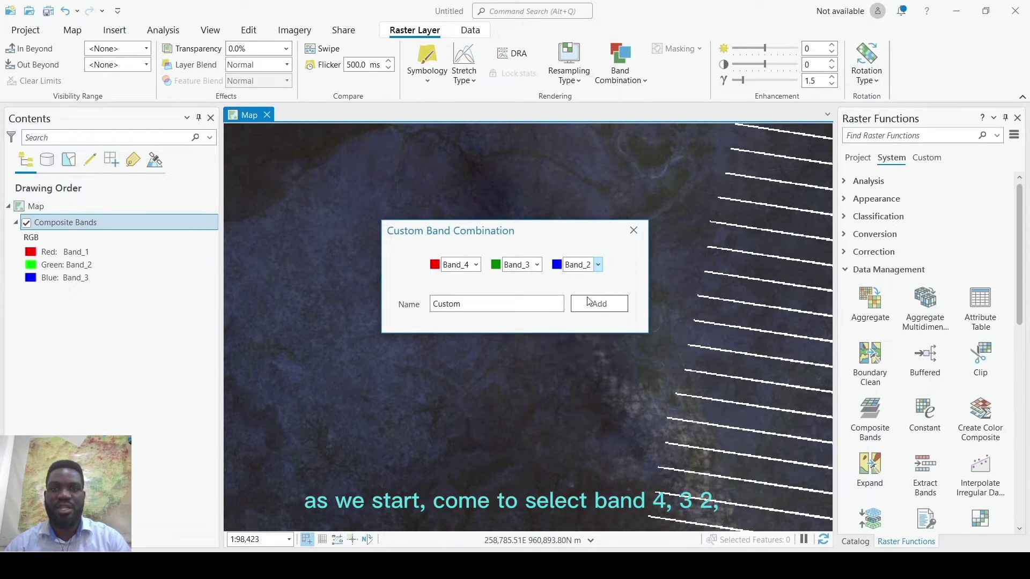
# Step: Name the combination 'Colour Infrared 2' and add it to the layer
pyautogui.click(499, 301)
pyautogui.hotkey('ctrl', 'a')
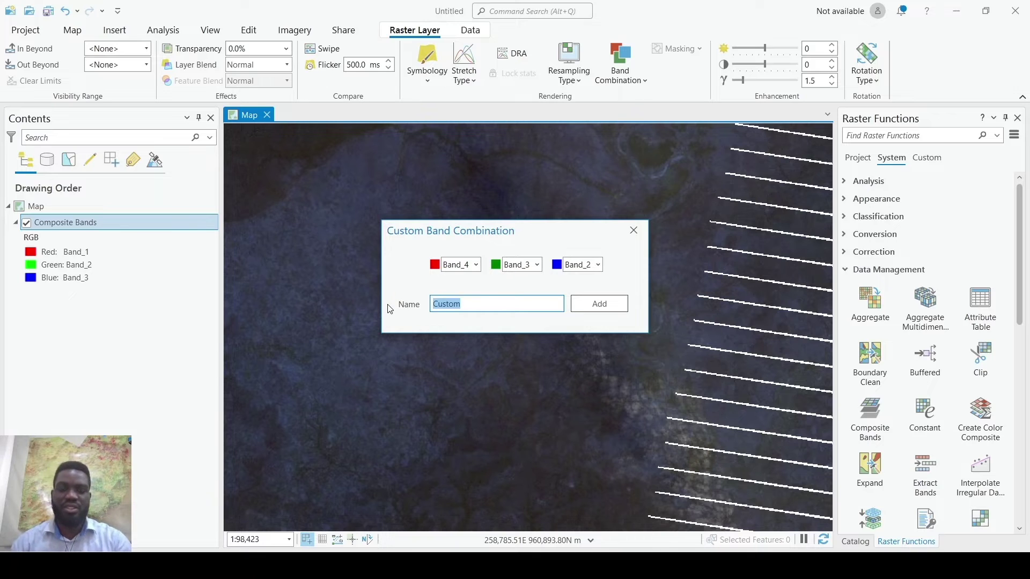
pyautogui.write('f')
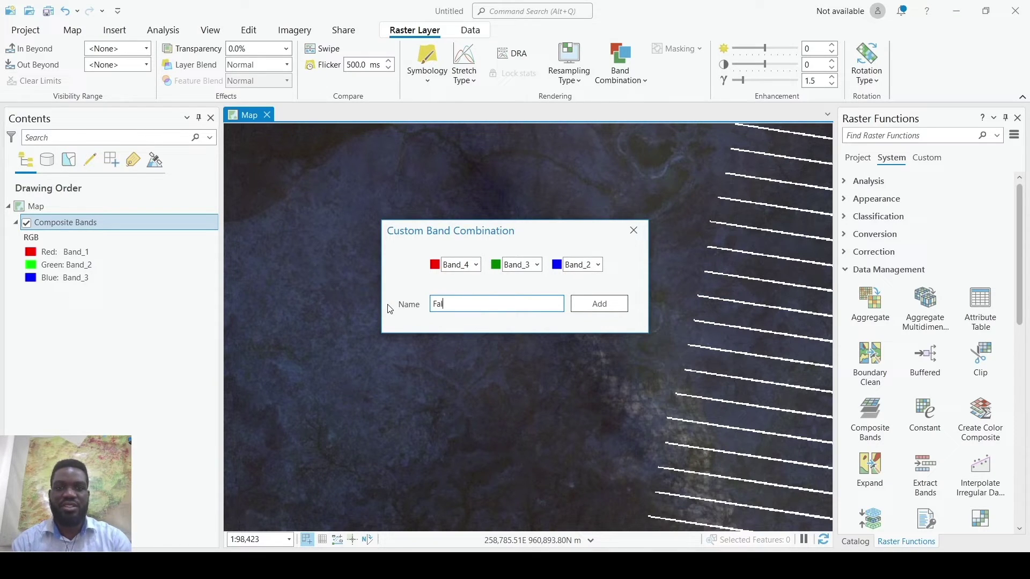
pyautogui.press('BackSpace')
pyautogui.write('Co')
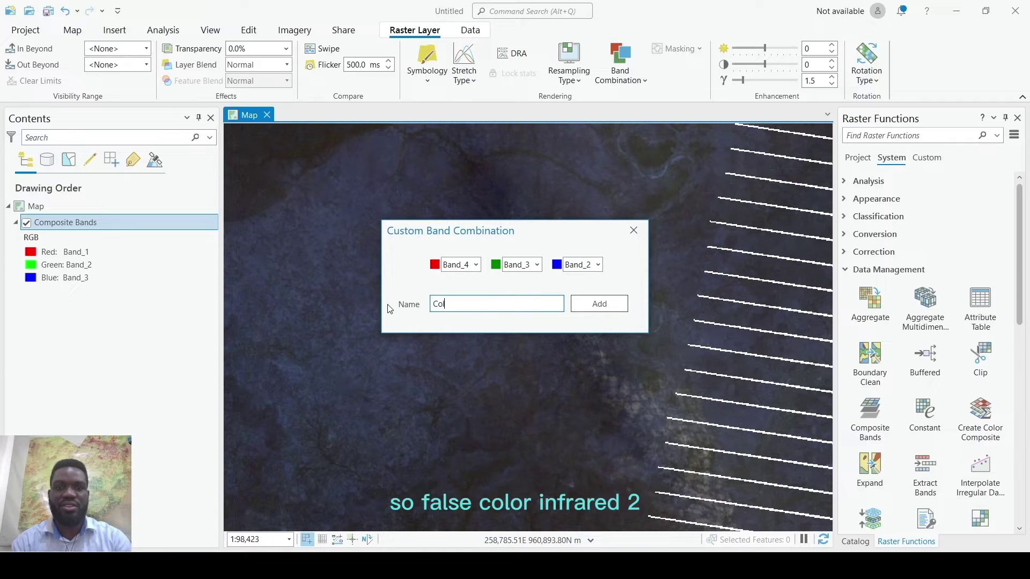
pyautogui.write('lour Infrared')
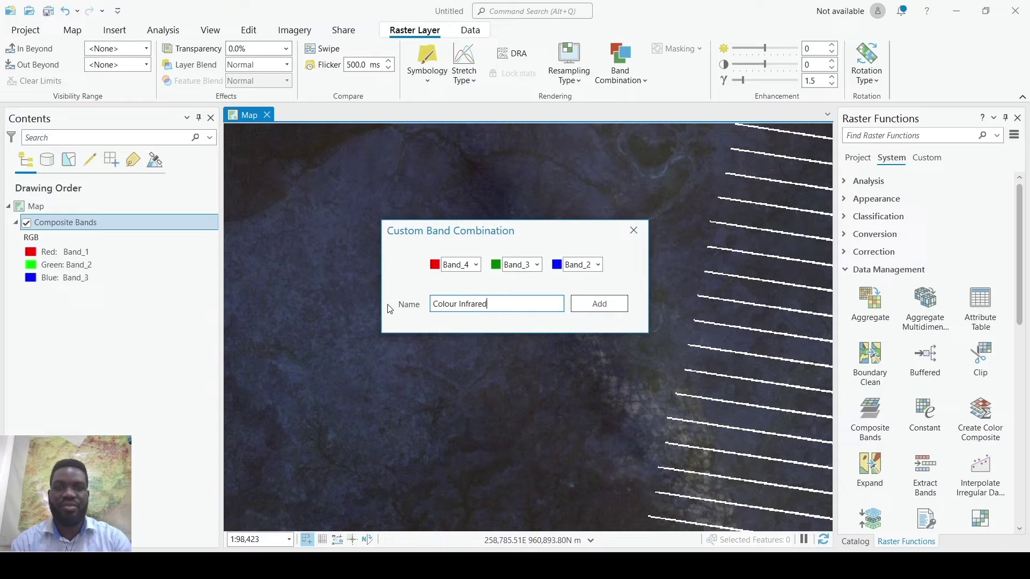
pyautogui.write(' 2')
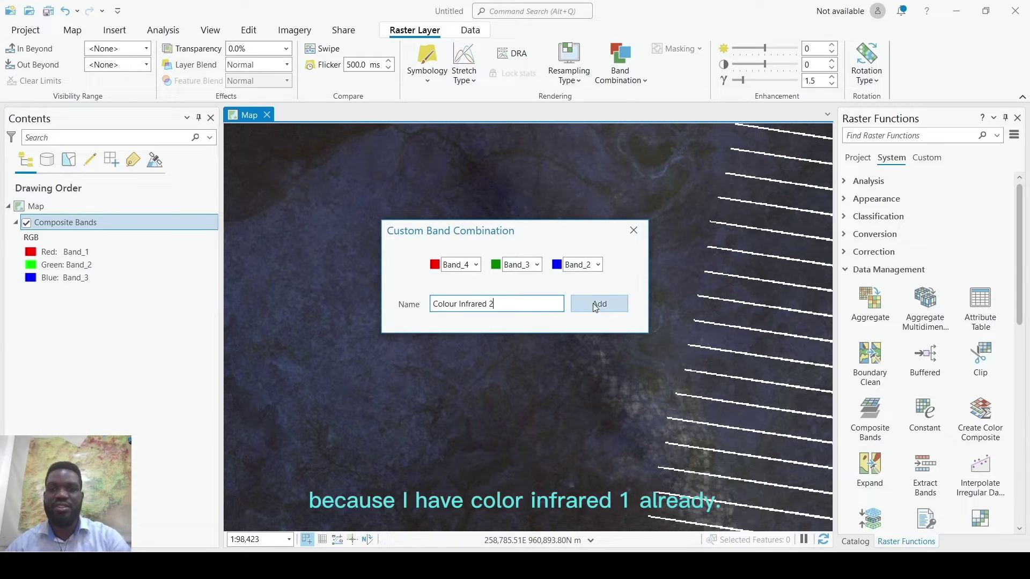
pyautogui.click(591, 305)
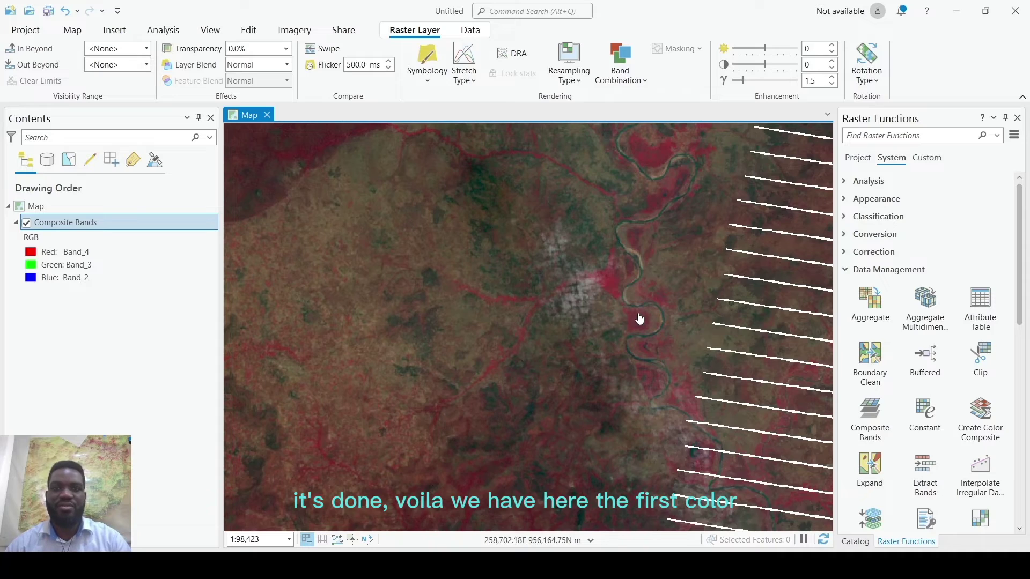
pyautogui.scroll(-2, 638, 320)
pyautogui.moveTo(498, 352); pyautogui.dragTo(494, 272)
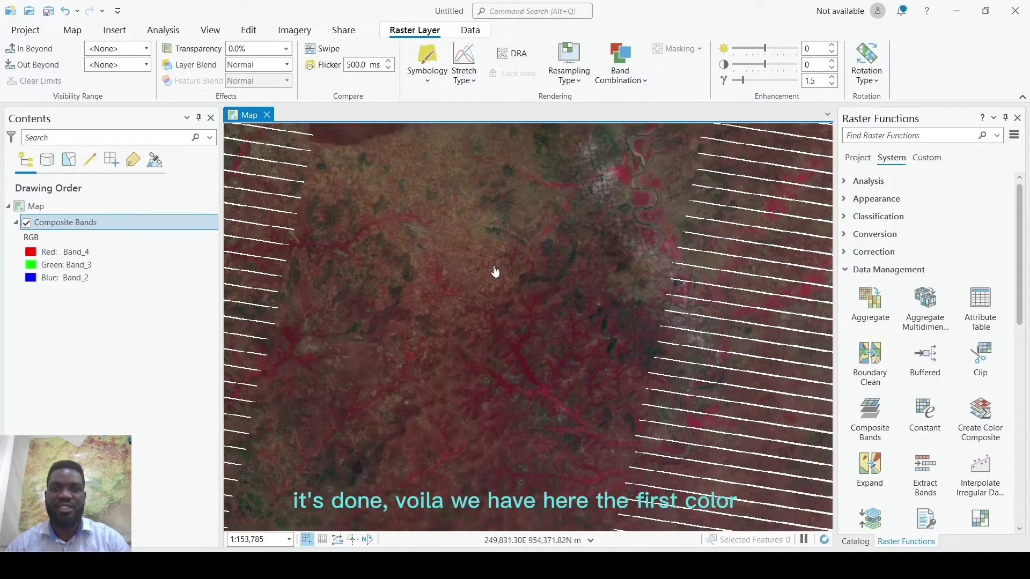
pyautogui.scroll(3, 495, 272)
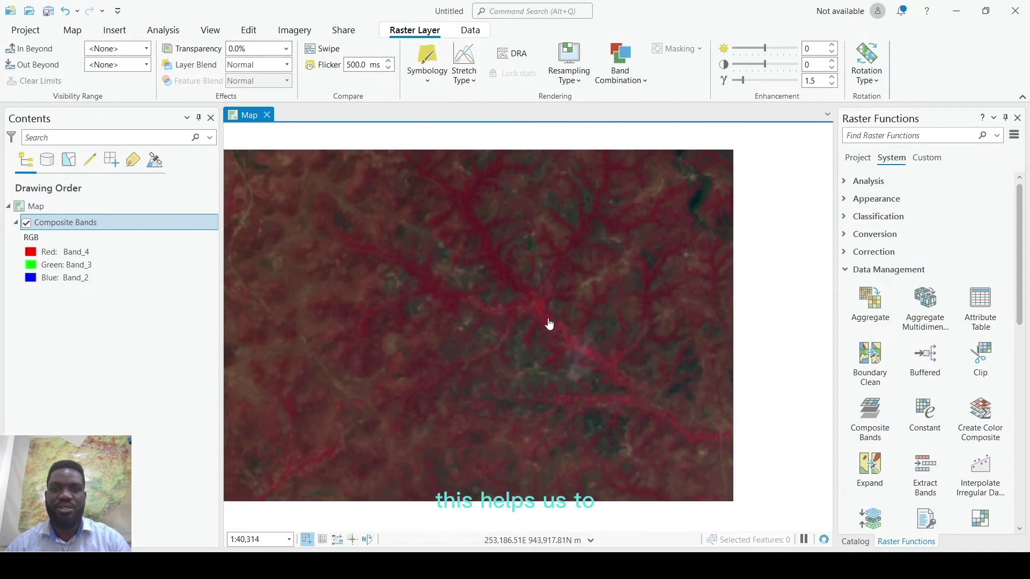
pyautogui.scroll(-1, 563, 328)
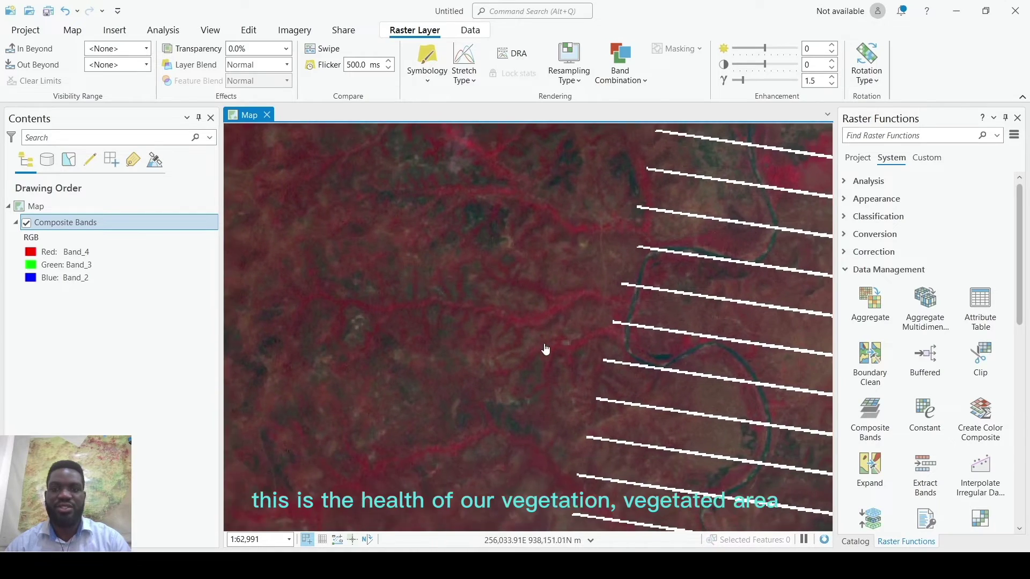
pyautogui.scroll(-1, 568, 346)
pyautogui.scroll(-1, 505, 336)
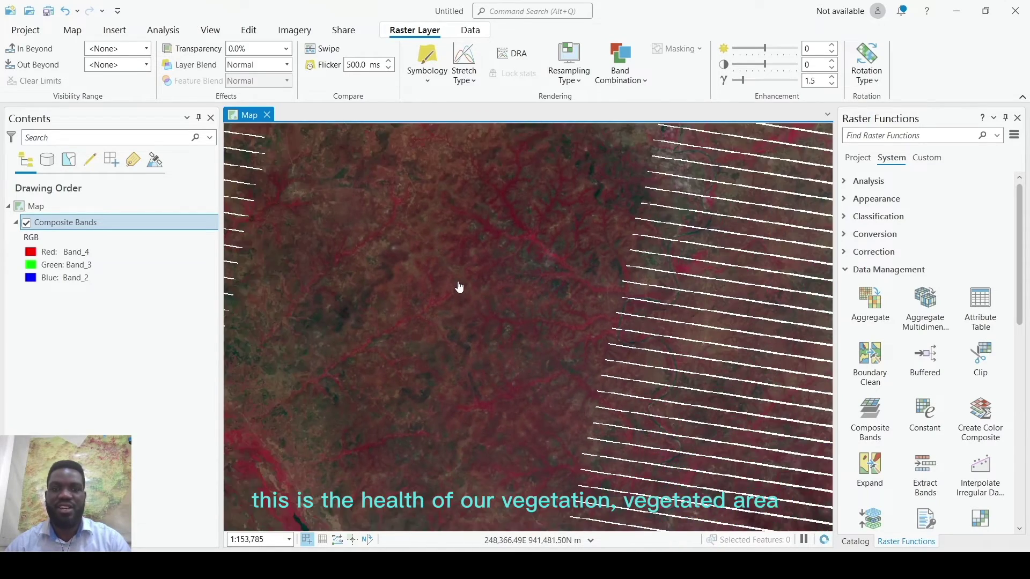
pyautogui.moveTo(459, 288); pyautogui.dragTo(472, 368)
pyautogui.moveTo(556, 283); pyautogui.dragTo(474, 347)
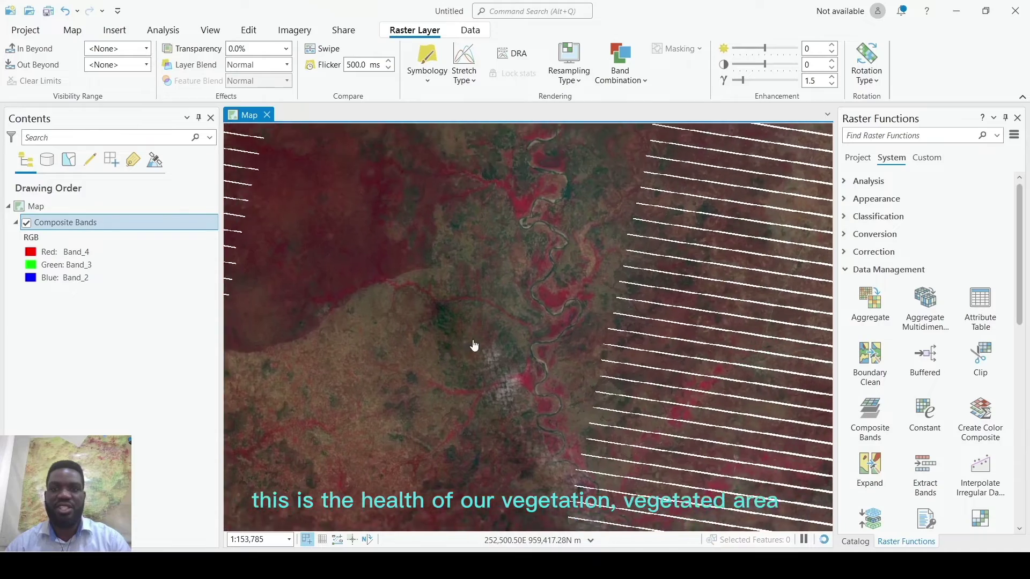
pyautogui.scroll(1, 419, 343)
pyautogui.scroll(1, 488, 287)
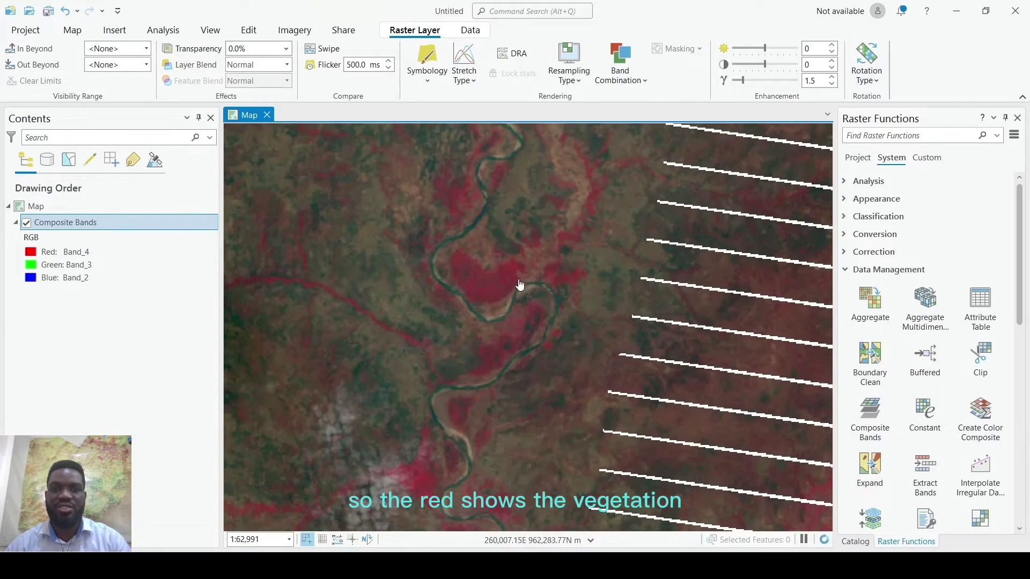
pyautogui.scroll(-1, 483, 292)
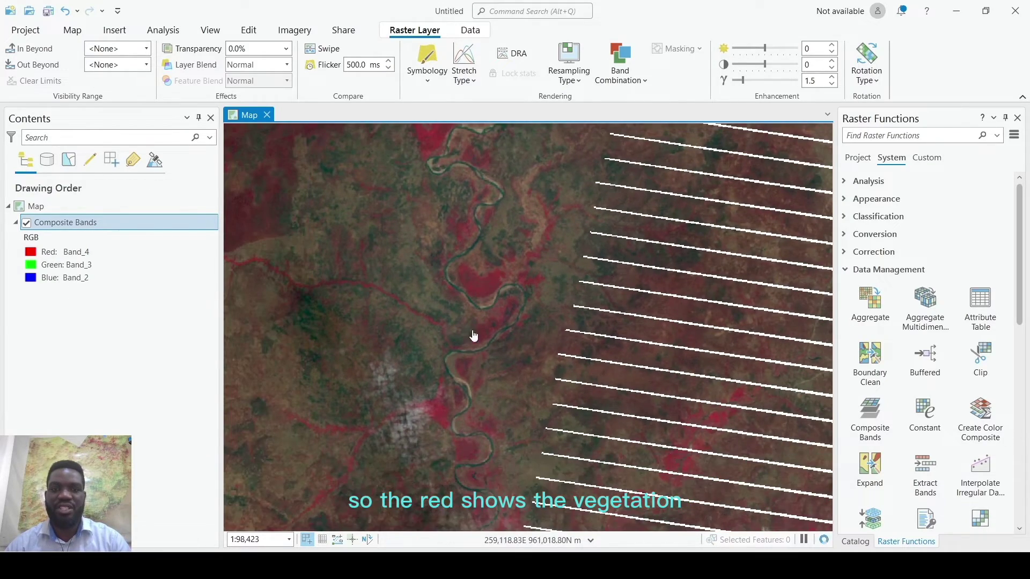
pyautogui.moveTo(473, 337); pyautogui.dragTo(538, 306)
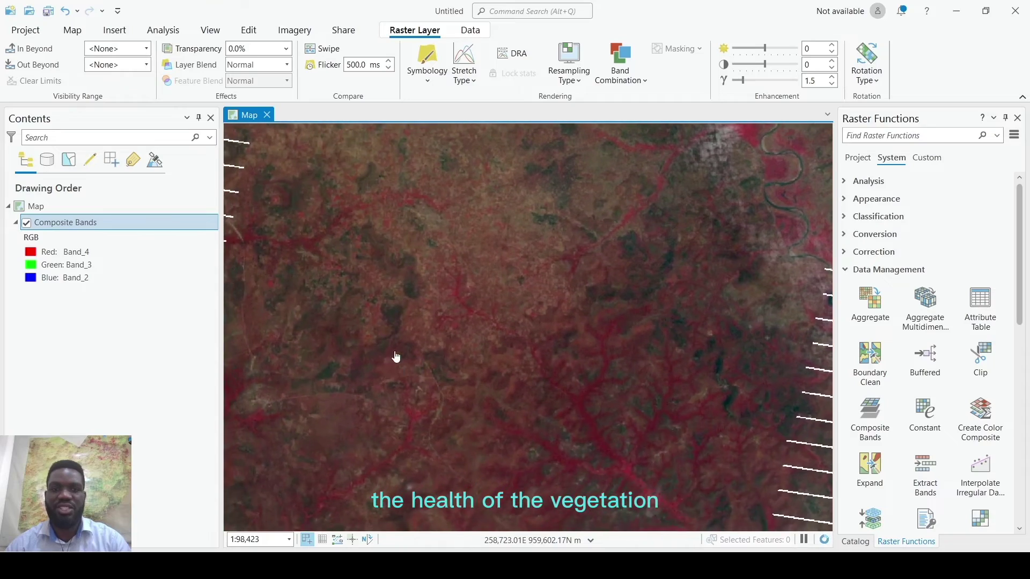
pyautogui.moveTo(395, 357)
pyautogui.mouseDown()
pyautogui.moveTo(414, 414)
pyautogui.moveTo(393, 400)
pyautogui.moveTo(436, 358)
pyautogui.moveTo(512, 366)
pyautogui.moveTo(491, 268)
pyautogui.moveTo(500, 324)
pyautogui.mouseUp()
pyautogui.scroll(-5, 512, 367)
# Step: Define a custom band combination with Red Band_5, Green Band_4 and Blue Band_1
pyautogui.click(617, 80)
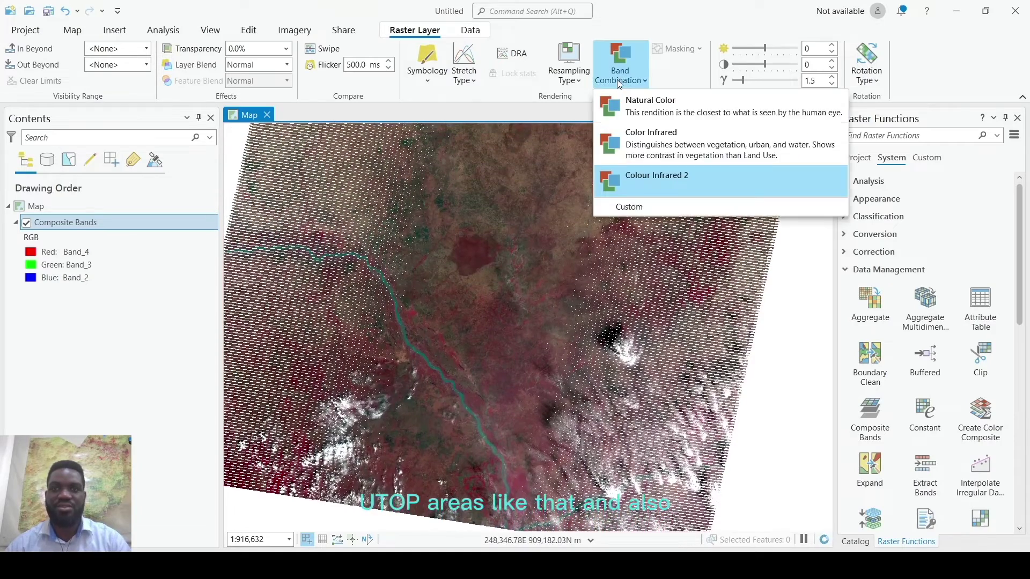
pyautogui.click(630, 208)
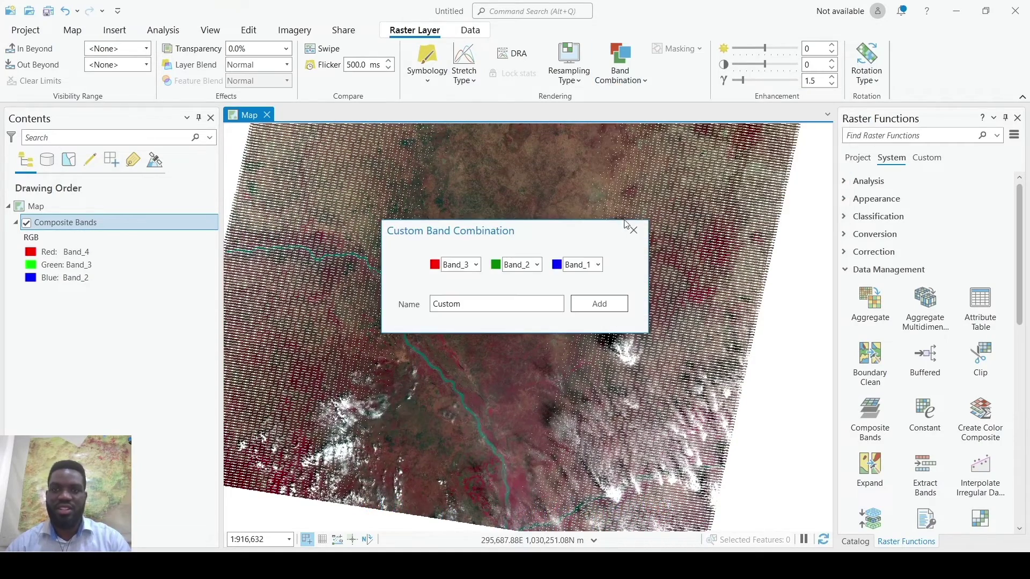
pyautogui.click(476, 265)
pyautogui.click(455, 333)
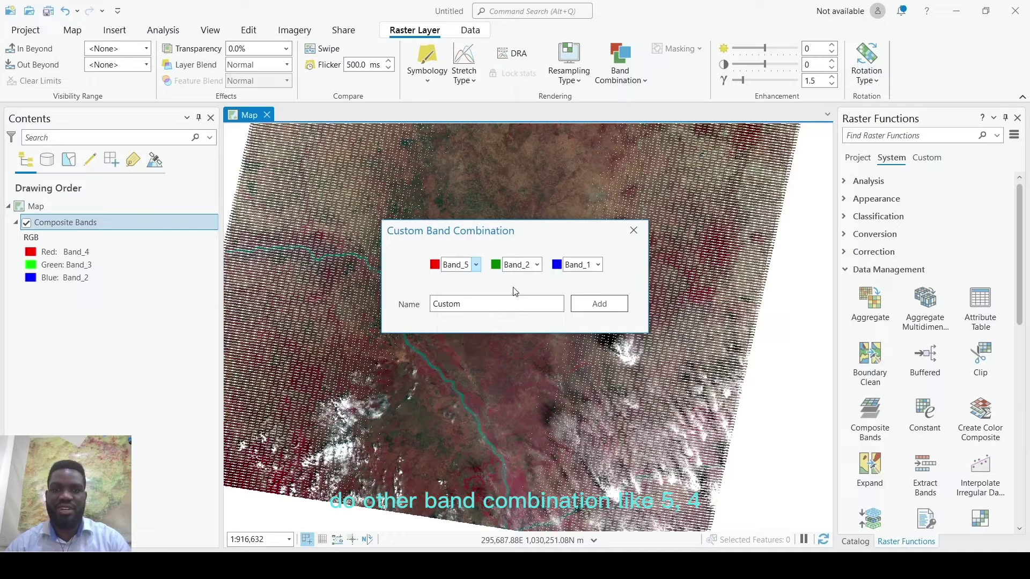
pyautogui.click(537, 265)
pyautogui.click(527, 319)
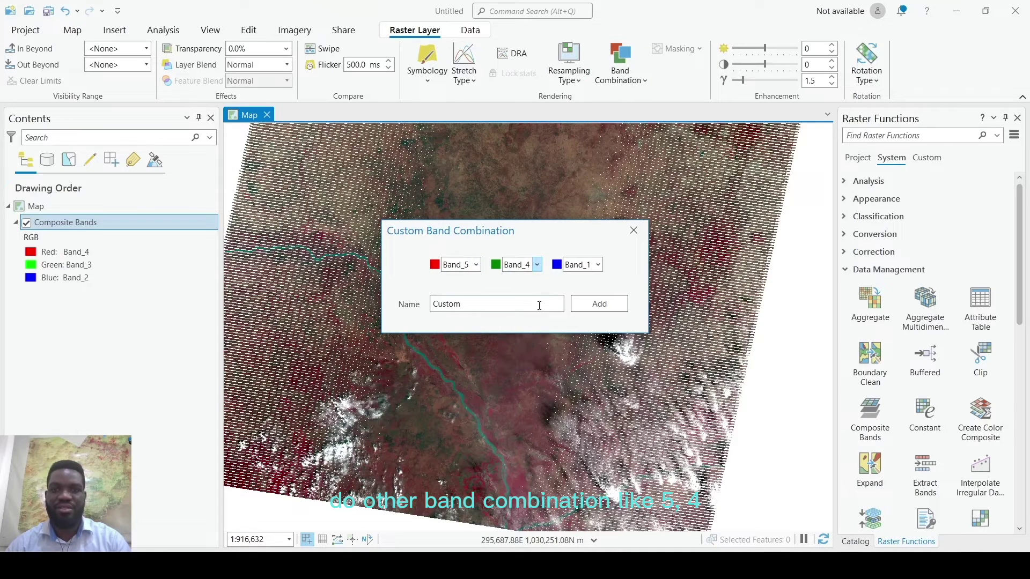
pyautogui.click(598, 265)
pyautogui.click(578, 249)
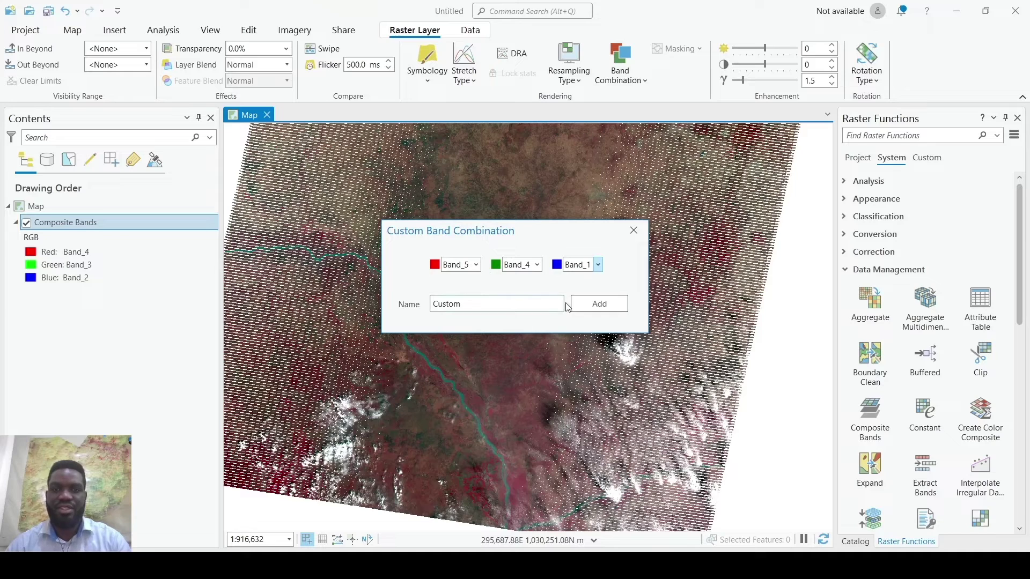
# Step: Keep the default name 'Custom' and add the 5-4-1 combination
pyautogui.doubleClick(449, 302)
pyautogui.click(488, 303)
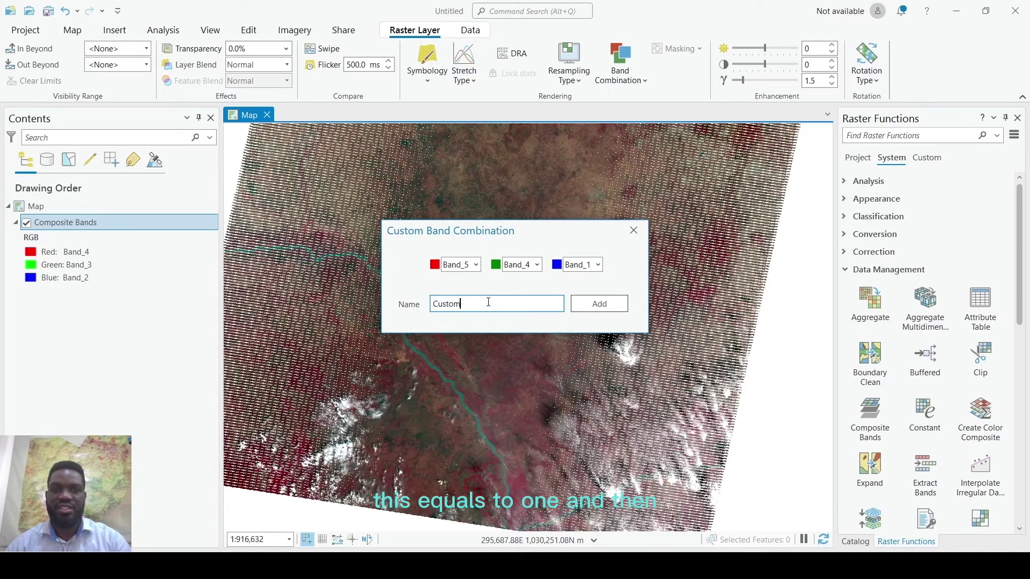
pyautogui.write('1')
pyautogui.click(587, 308)
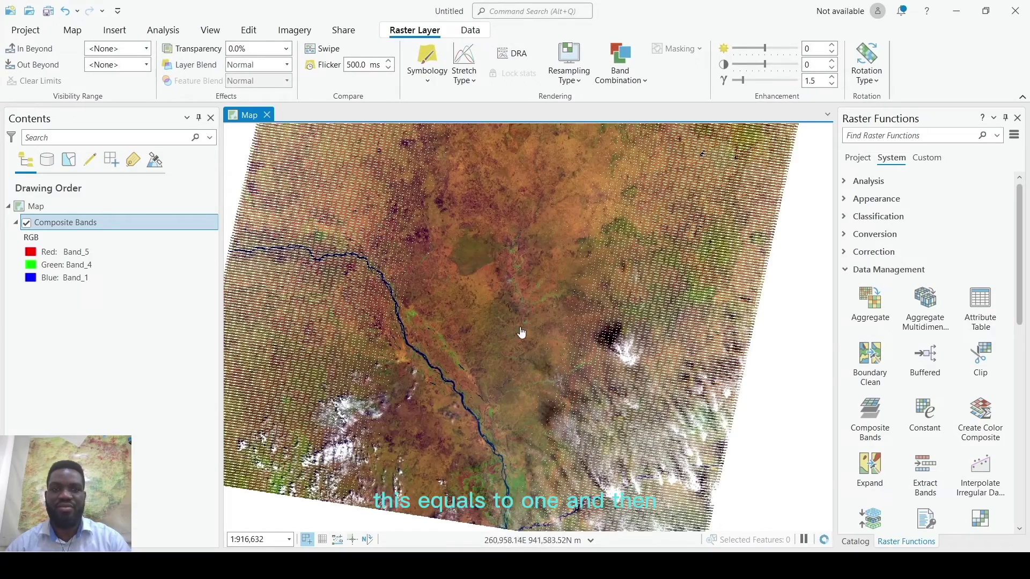
pyautogui.scroll(2, 538, 311)
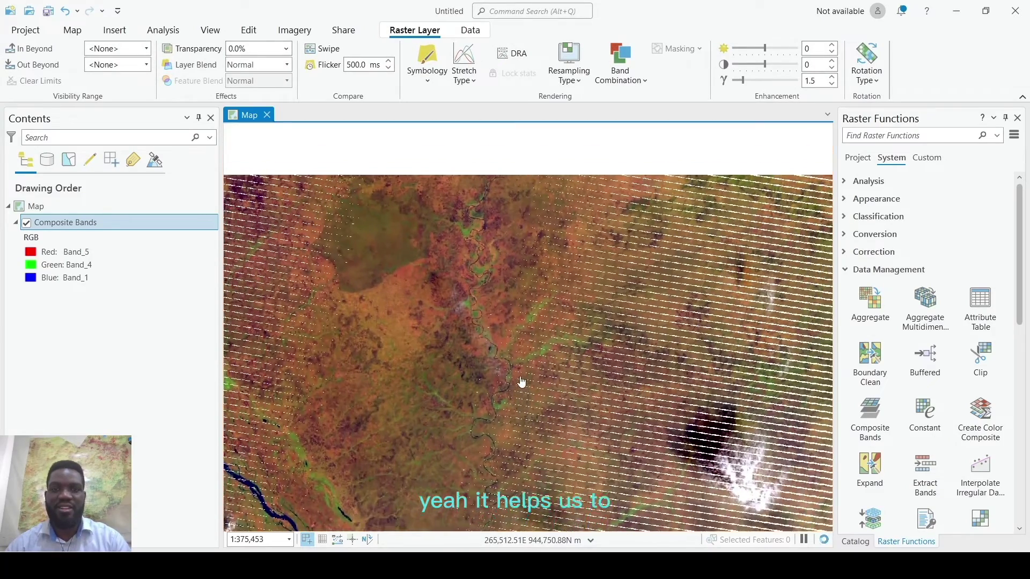
pyautogui.scroll(2, 520, 383)
pyautogui.scroll(3, 461, 285)
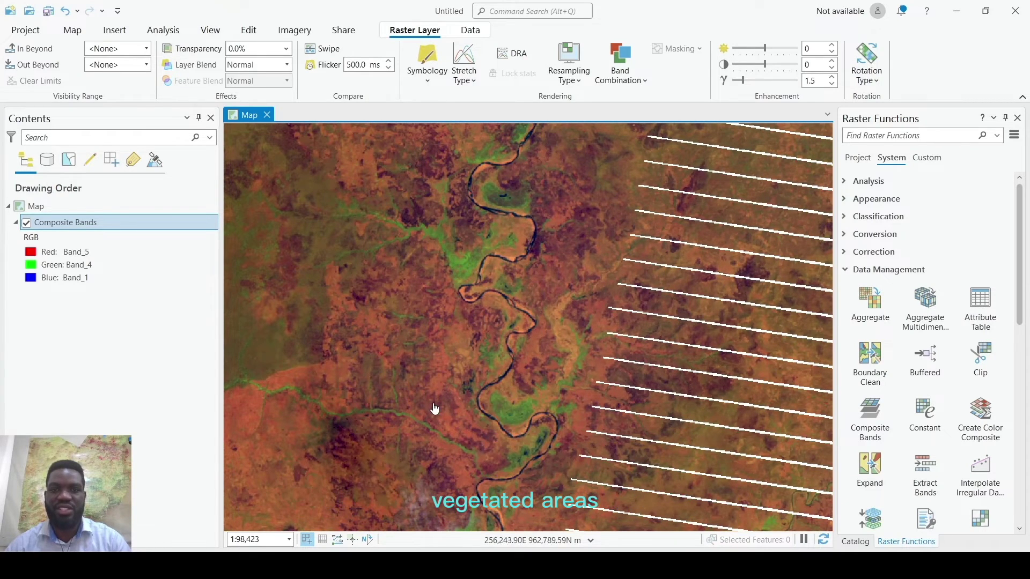
pyautogui.moveTo(434, 409); pyautogui.dragTo(545, 311)
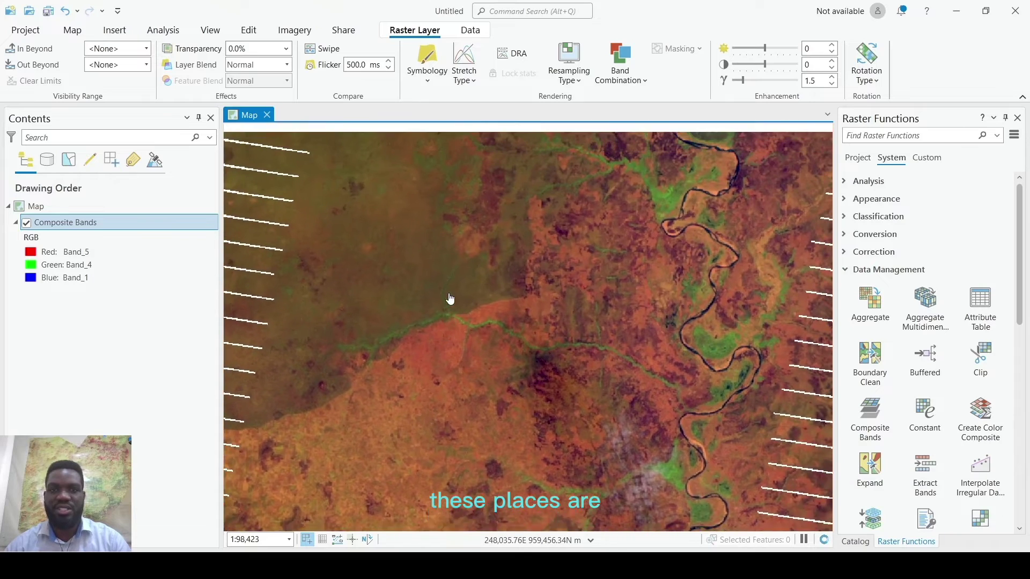
pyautogui.moveTo(474, 195); pyautogui.dragTo(427, 427)
pyautogui.scroll(3, 426, 478)
pyautogui.moveTo(425, 478); pyautogui.dragTo(462, 268)
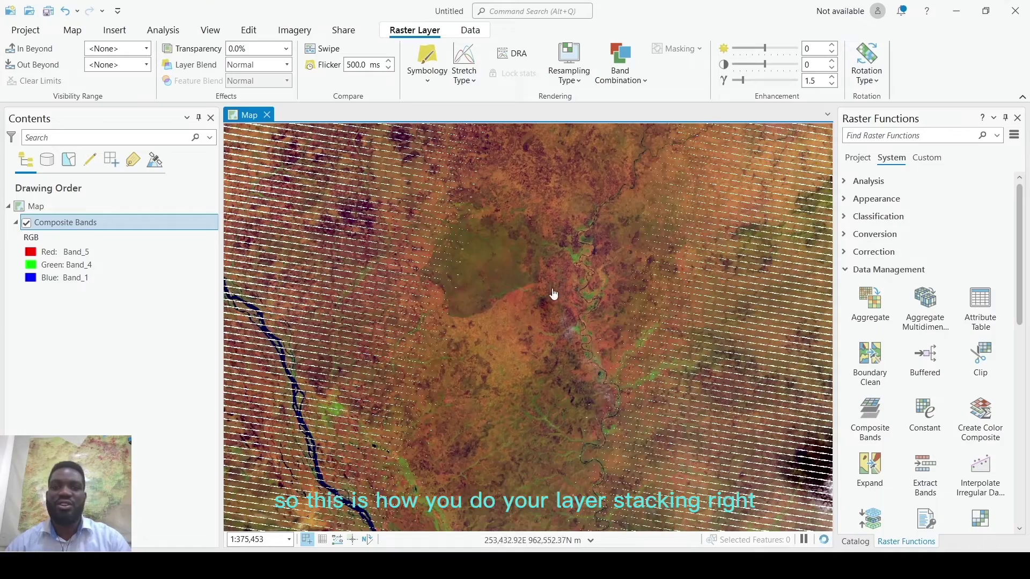
pyautogui.scroll(2, 547, 350)
pyautogui.scroll(-2, 560, 322)
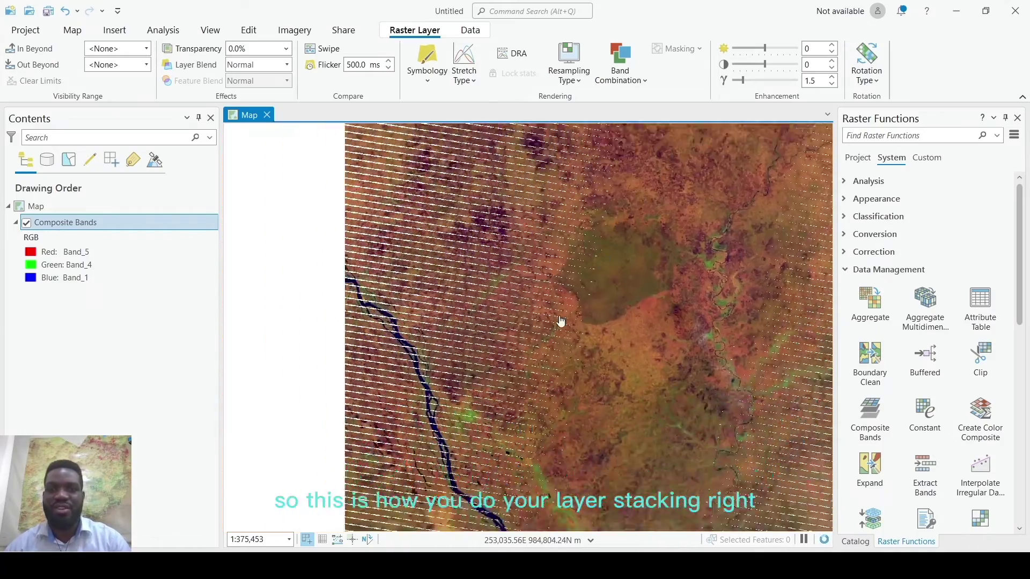
pyautogui.scroll(2, 545, 346)
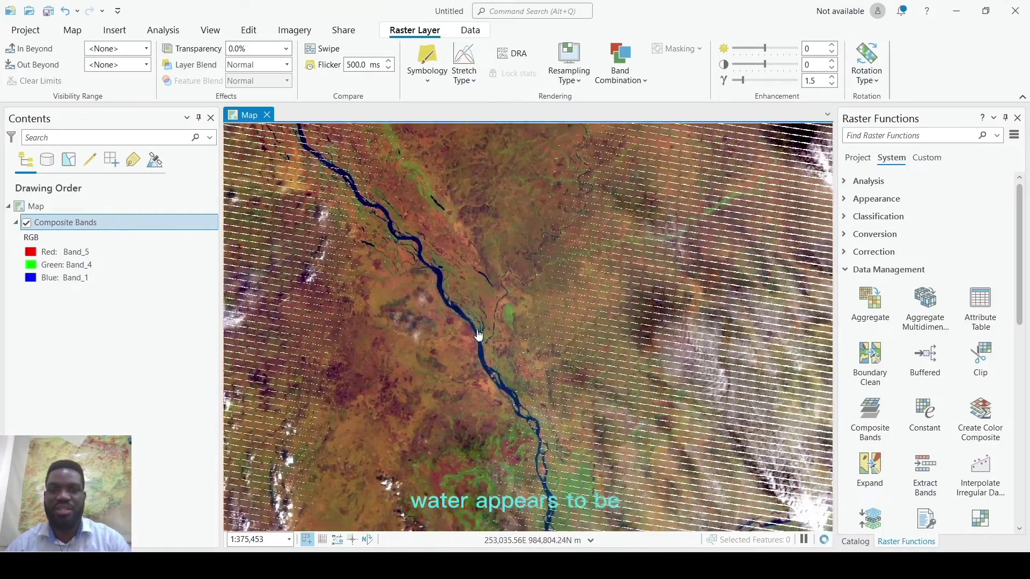
pyautogui.scroll(2, 478, 340)
pyautogui.scroll(3, 453, 311)
pyautogui.scroll(-2, 435, 329)
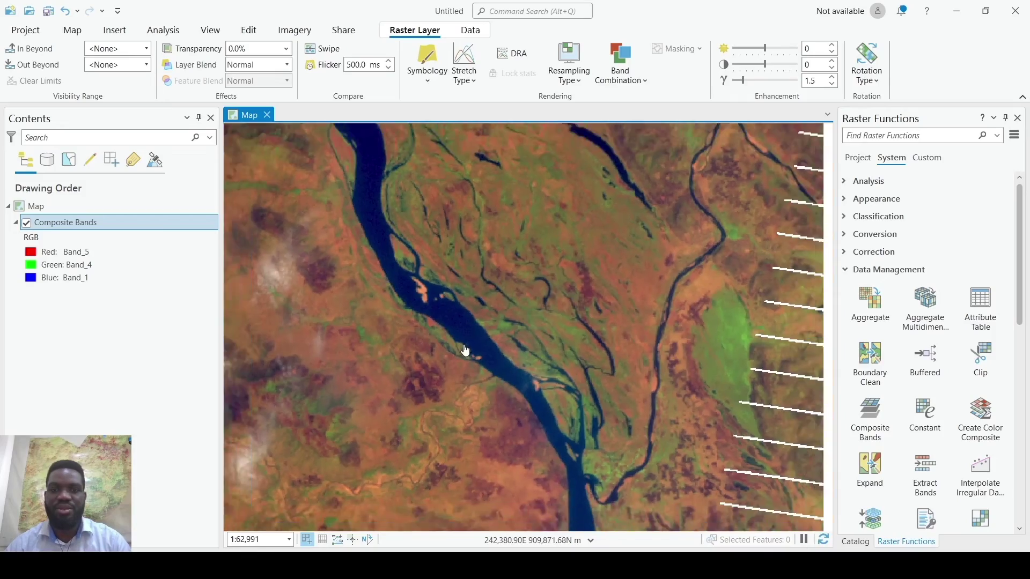
pyautogui.scroll(-3, 422, 309)
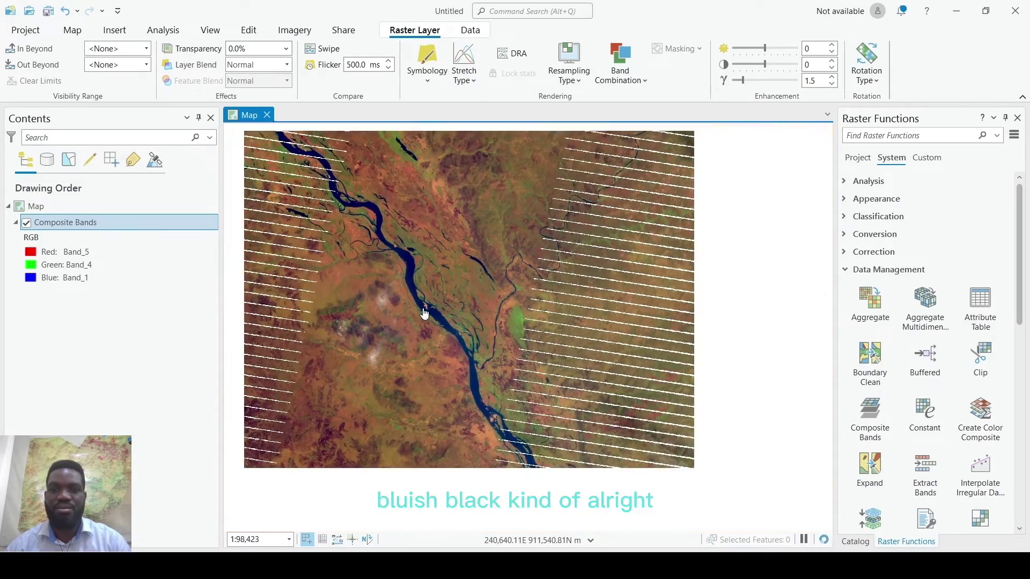
pyautogui.scroll(-3, 451, 330)
pyautogui.press('Up')
pyautogui.press('Up')
pyautogui.press('Up')
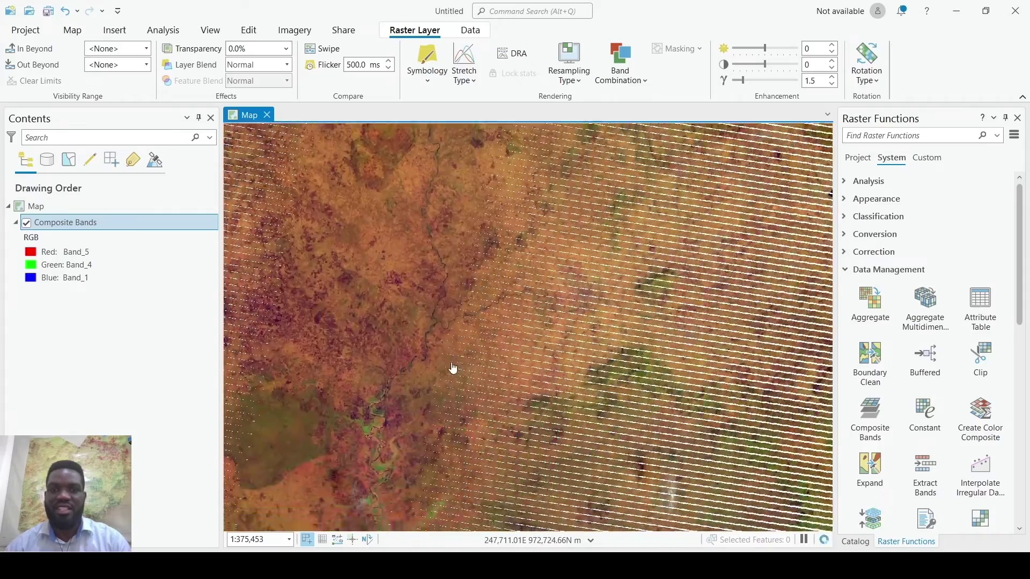
pyautogui.scroll(-4, 437, 368)
pyautogui.scroll(2, 450, 346)
pyautogui.press('Right')
pyautogui.press('Right')
pyautogui.press('Right')
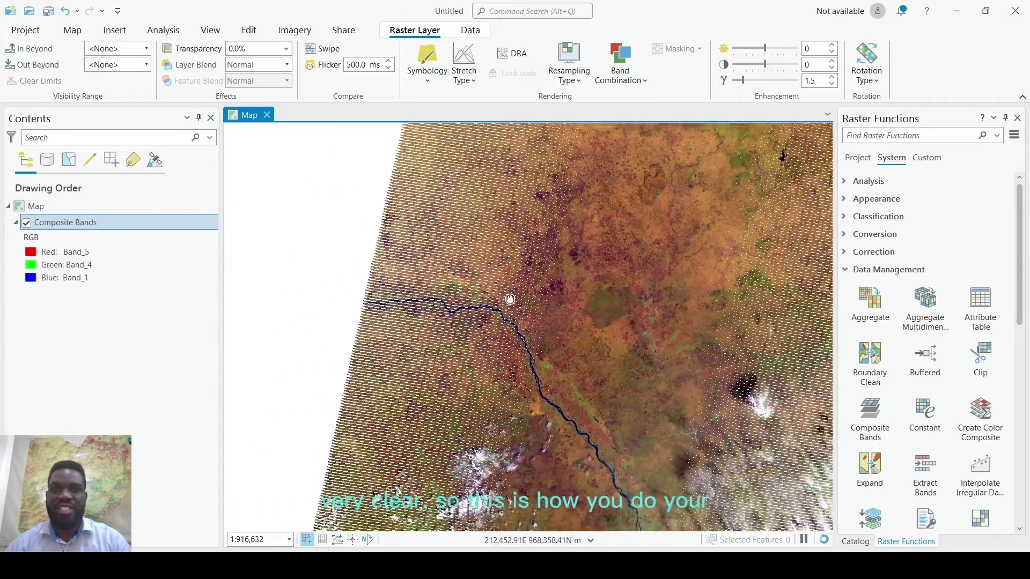
pyautogui.press('Down')
pyautogui.press('Down')
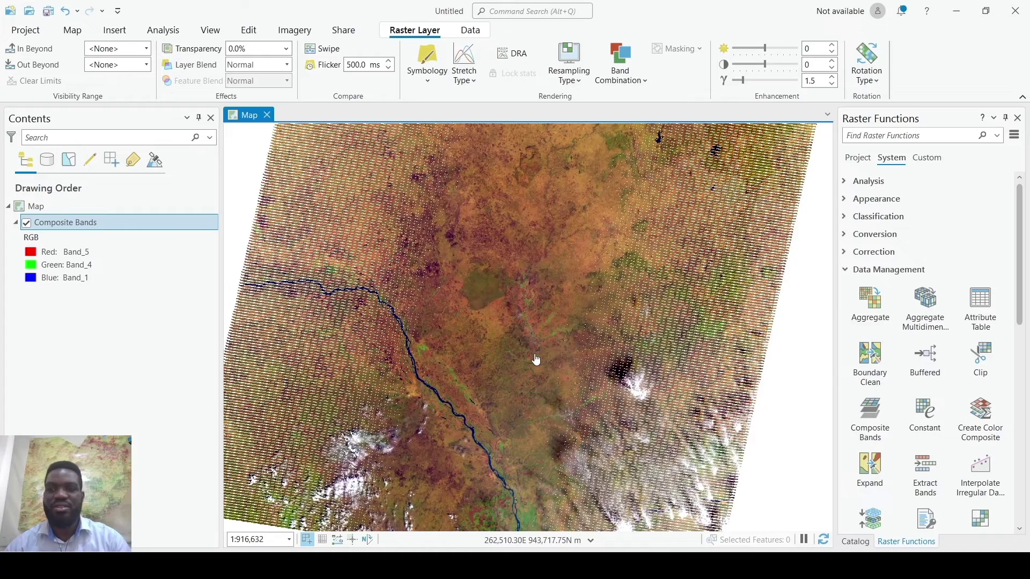
pyautogui.moveTo(489, 231); pyautogui.dragTo(489, 260)
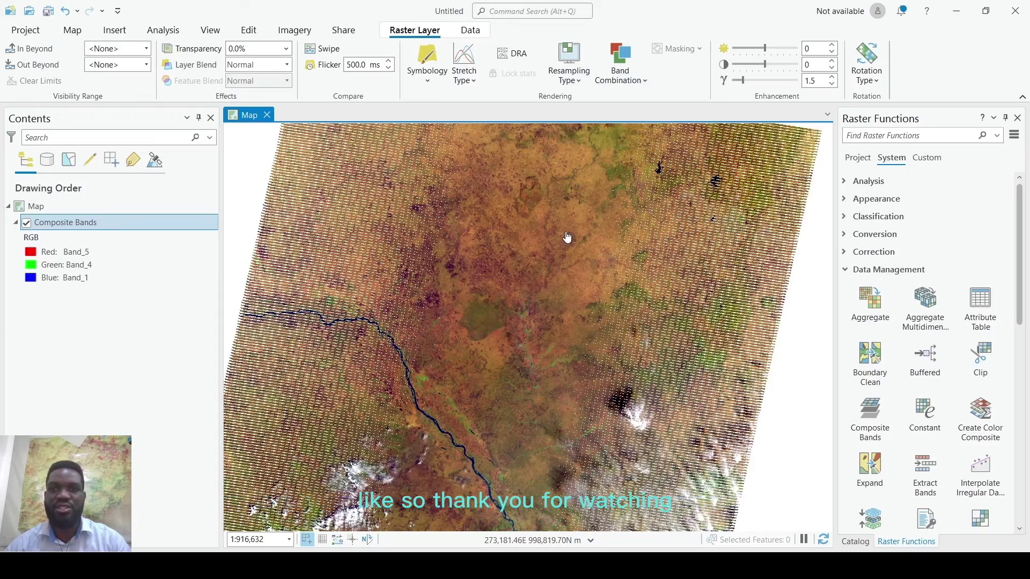
pyautogui.scroll(-2, 567, 237)
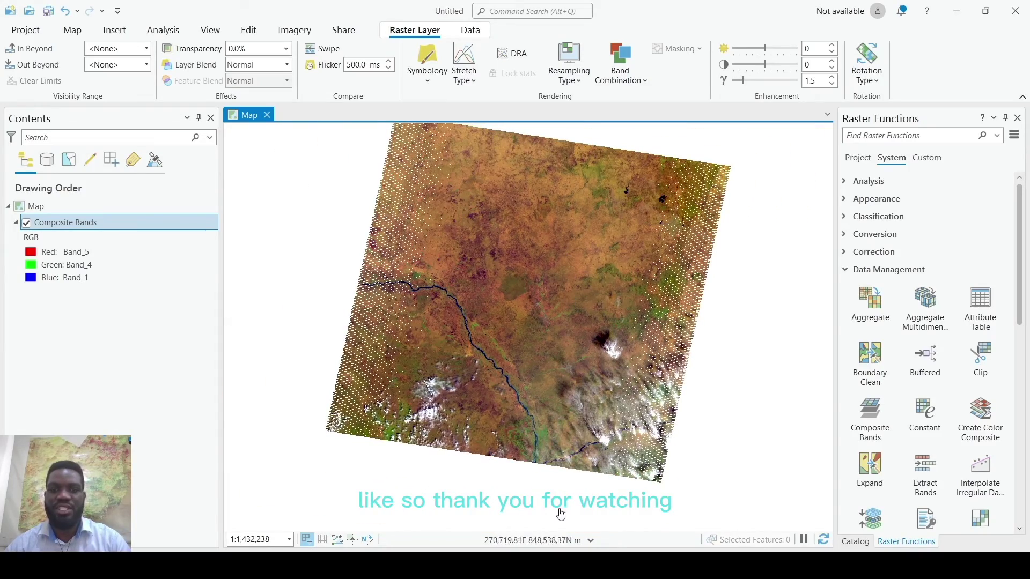